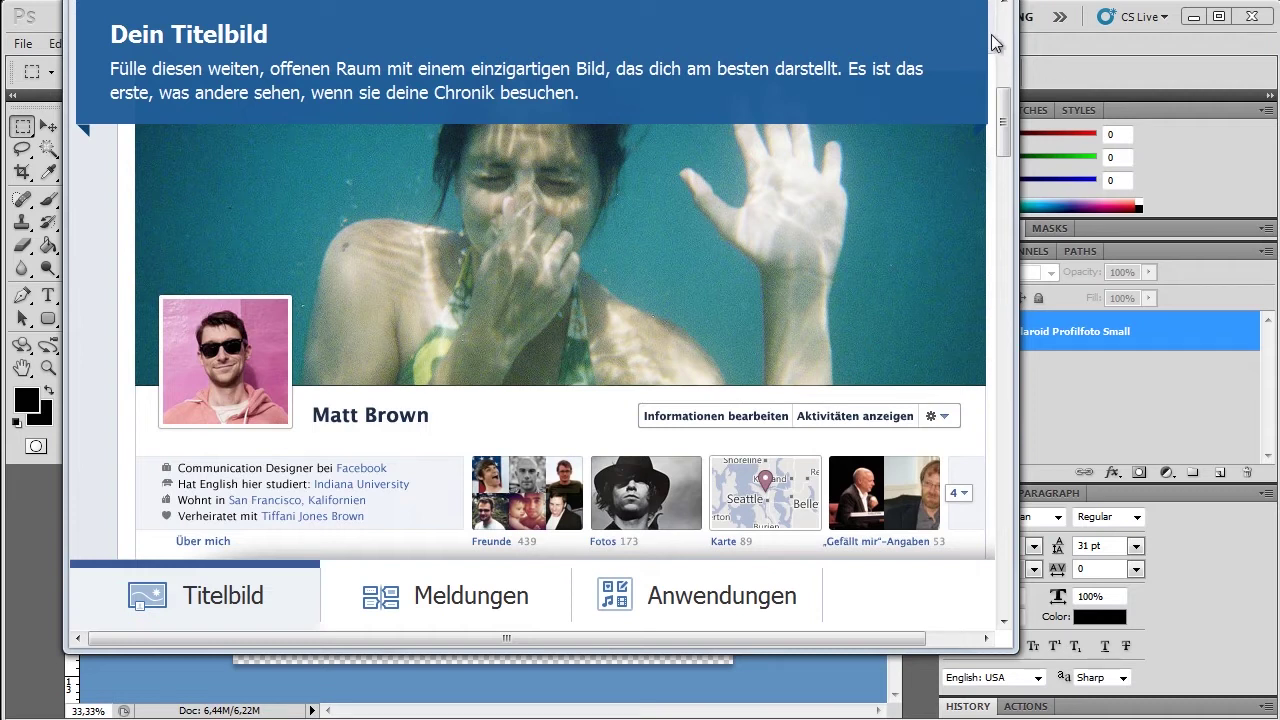
- Scroll through the Facebook timeline tour's Titelbild and Meldungen sections
{"action": "left_click_drag", "start_coordinate": [1003, 128], "coordinate": [1007, 112]}
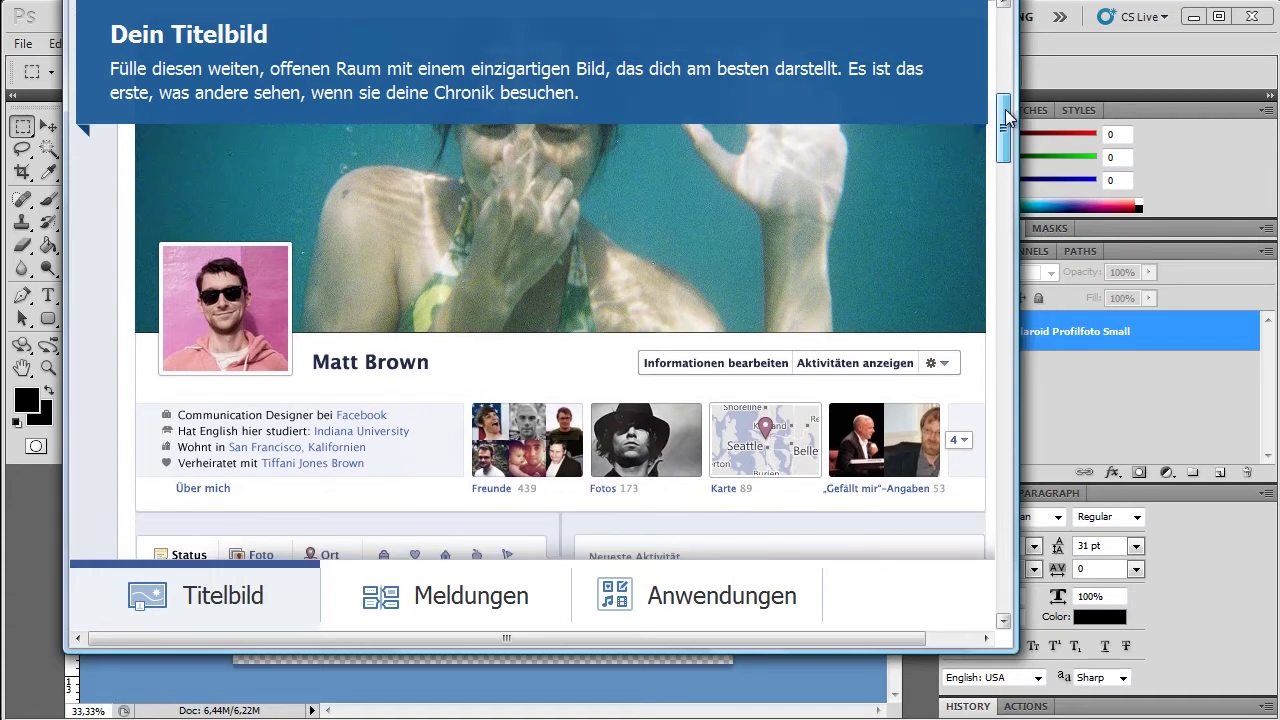
{"action": "left_click_drag", "start_coordinate": [1007, 112], "coordinate": [1008, 174]}
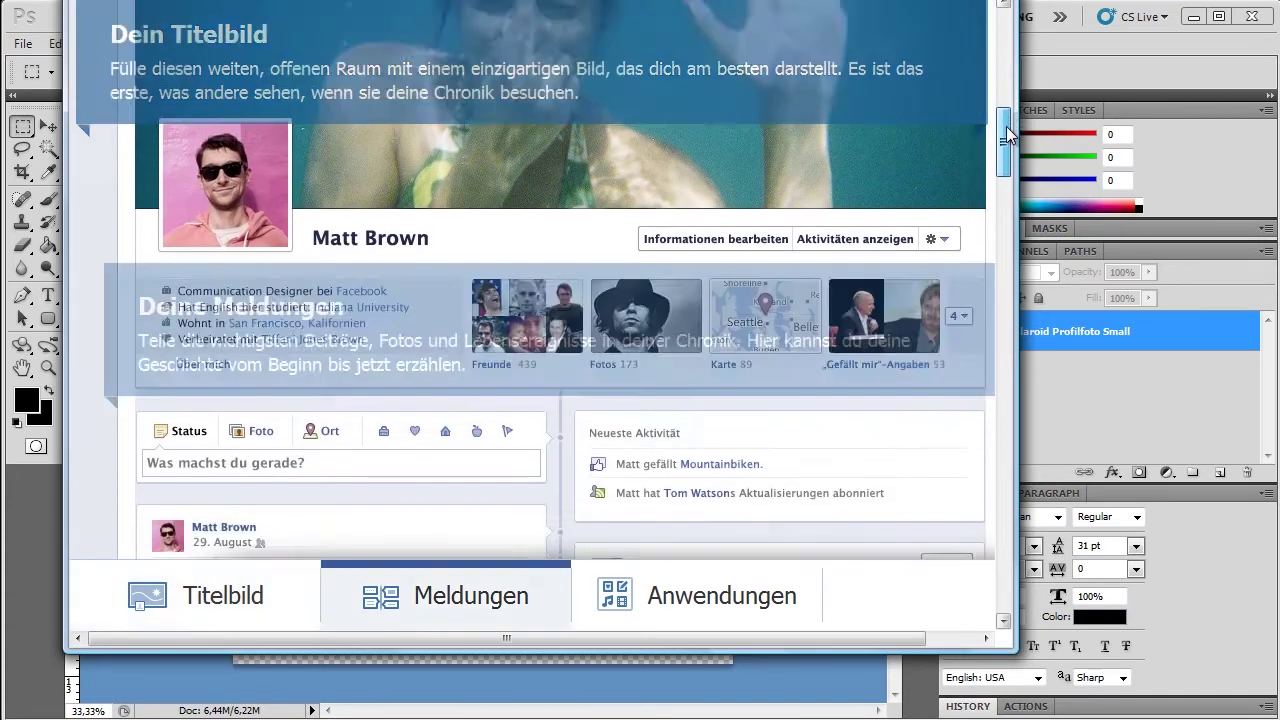
{"action": "scroll", "coordinate": [765, 428], "scroll_direction": "down", "scroll_amount": 2}
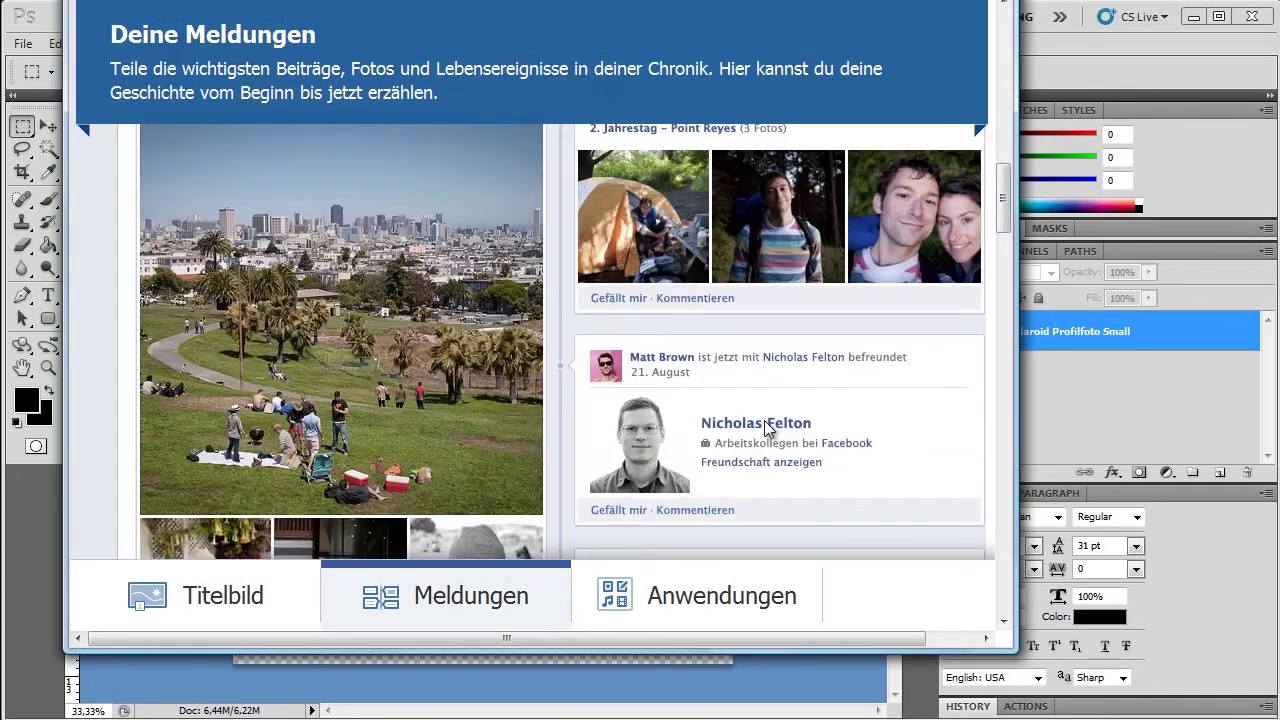
{"action": "scroll", "coordinate": [772, 433], "scroll_direction": "up", "scroll_amount": 10}
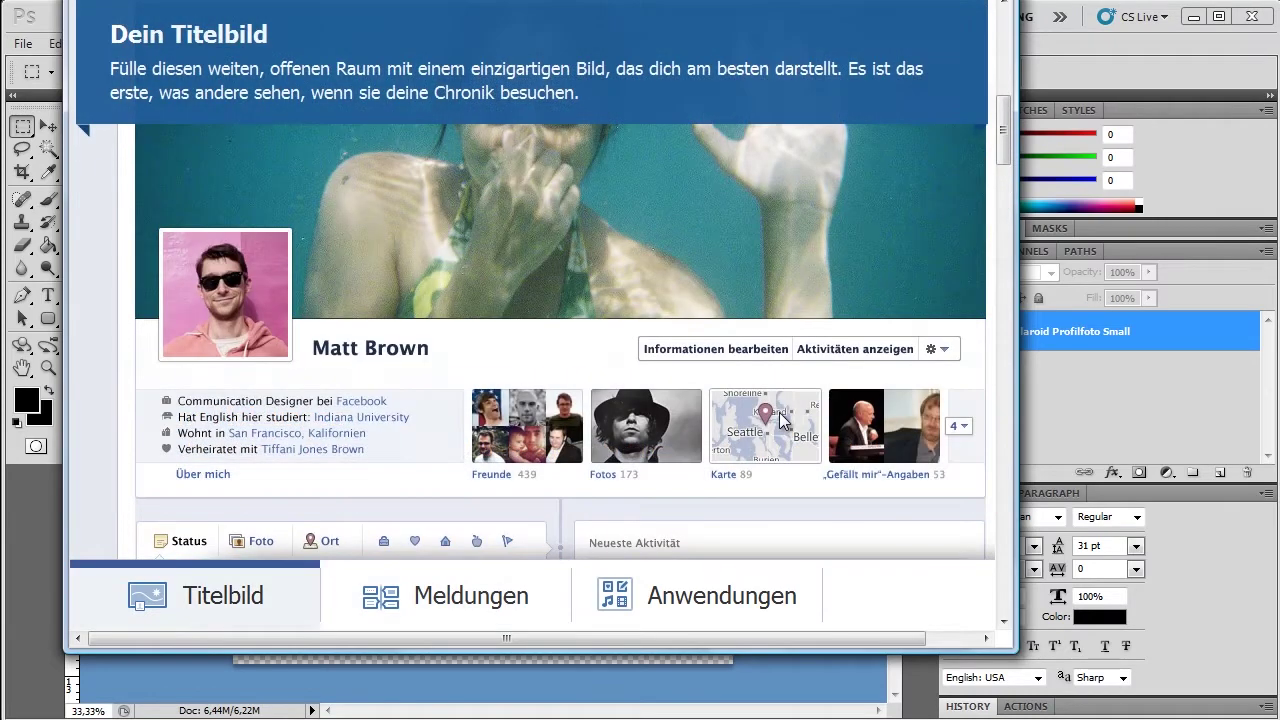
{"action": "scroll", "coordinate": [780, 419], "scroll_direction": "down", "scroll_amount": 5}
{"action": "scroll", "coordinate": [780, 419], "scroll_direction": "down", "scroll_amount": 2}
{"action": "scroll", "coordinate": [779, 414], "scroll_direction": "down", "scroll_amount": 2}
{"action": "scroll", "coordinate": [779, 408], "scroll_direction": "up", "scroll_amount": 2}
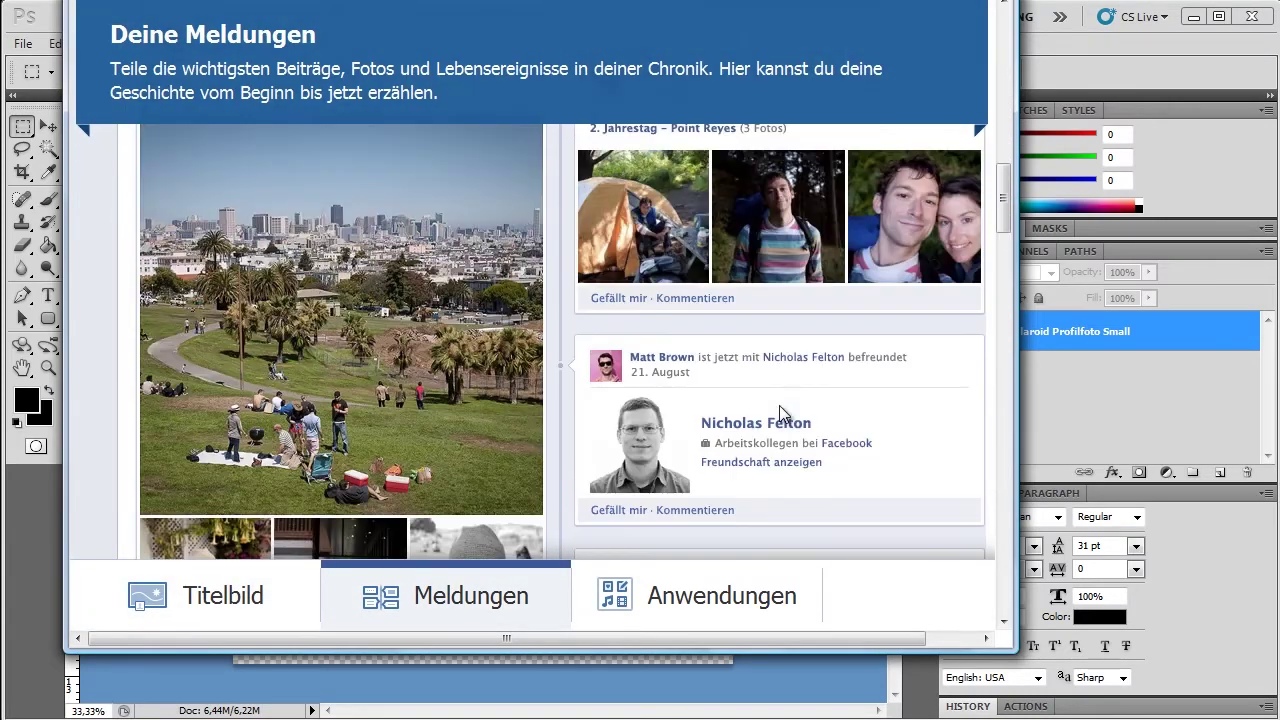
{"action": "scroll", "coordinate": [745, 382], "scroll_direction": "up", "scroll_amount": 5}
{"action": "scroll", "coordinate": [708, 366], "scroll_direction": "up", "scroll_amount": 3}
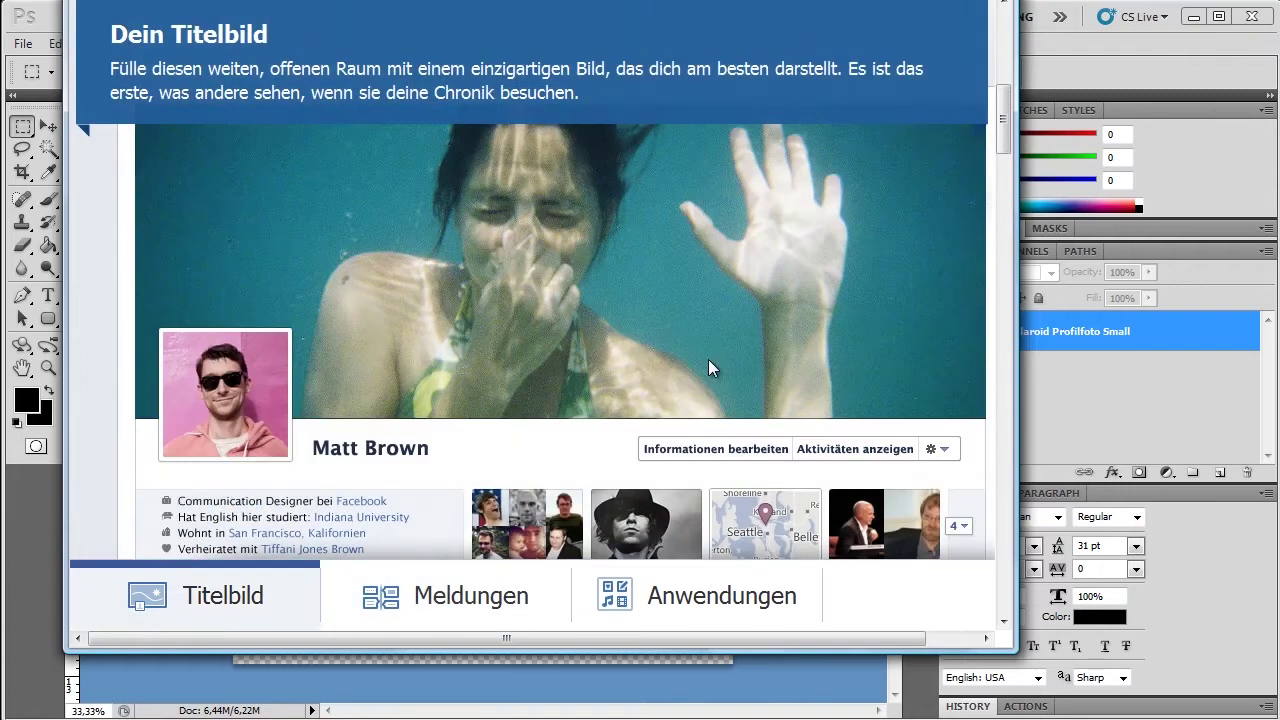
{"action": "scroll", "coordinate": [708, 359], "scroll_direction": "down", "scroll_amount": 1}
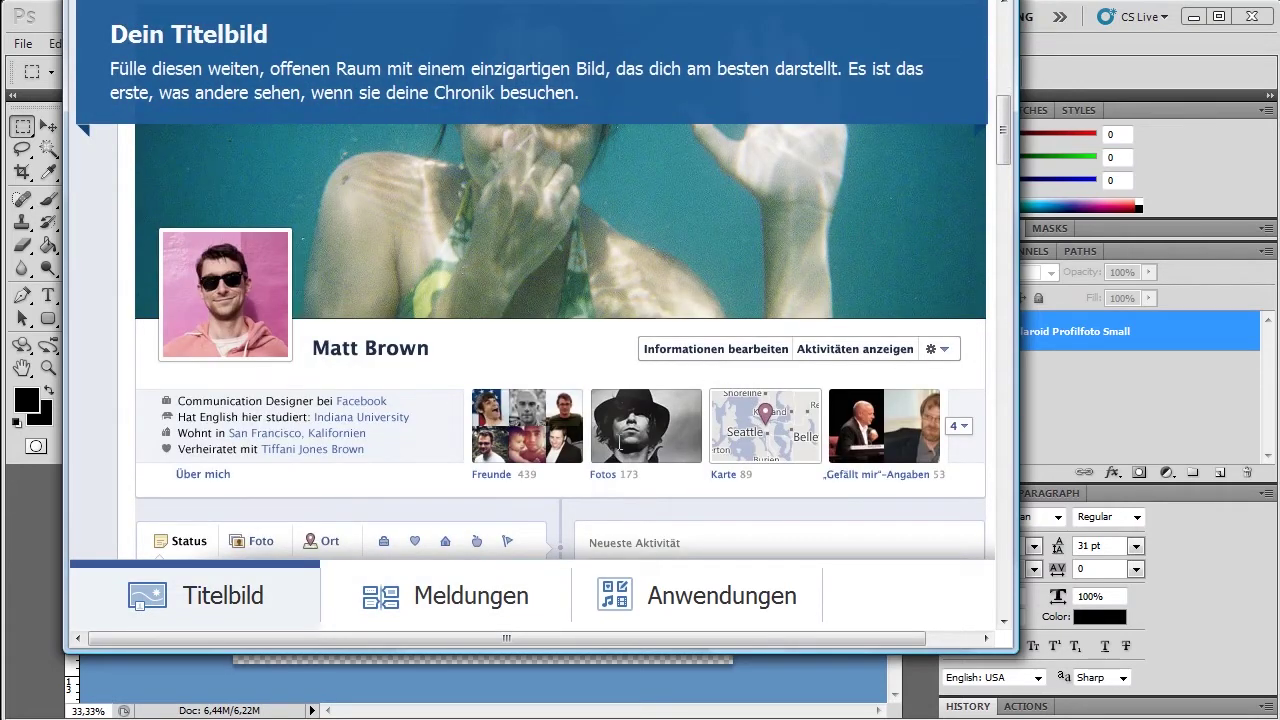
{"action": "scroll", "coordinate": [671, 450], "scroll_direction": "up", "scroll_amount": 2}
{"action": "scroll", "coordinate": [671, 450], "scroll_direction": "down", "scroll_amount": 1}
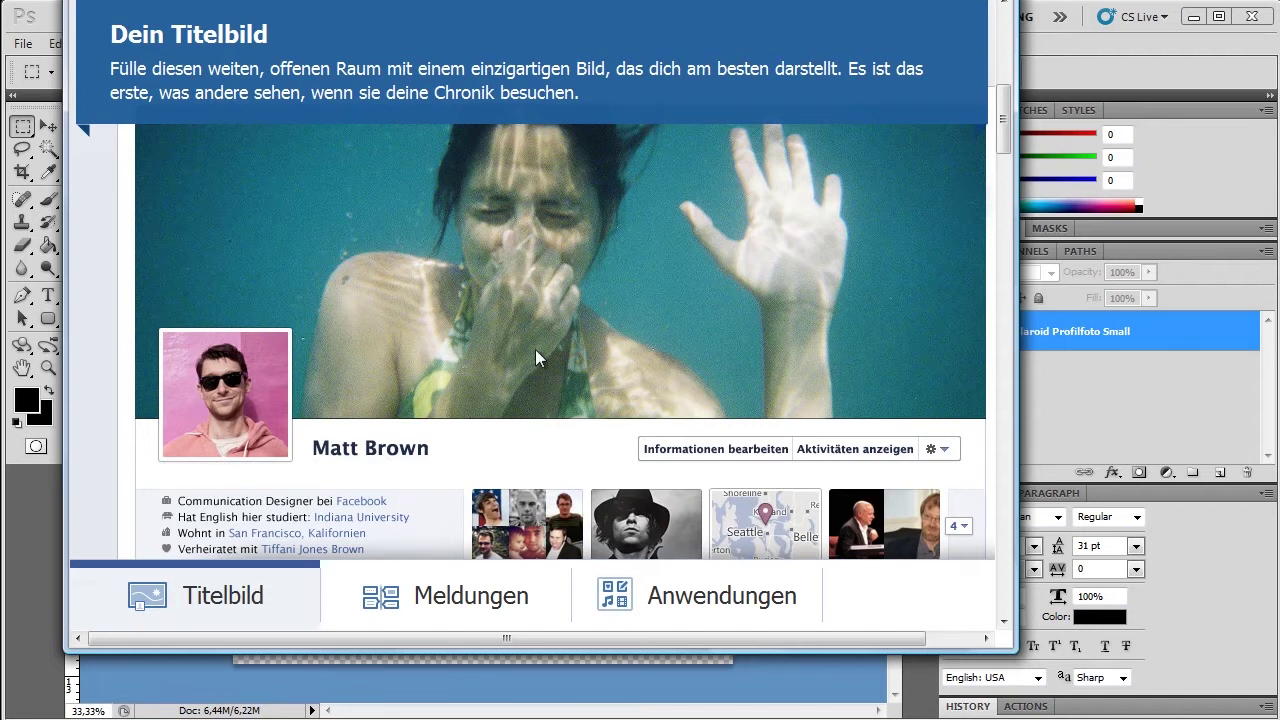
{"action": "scroll", "coordinate": [538, 345], "scroll_direction": "up", "scroll_amount": 1}
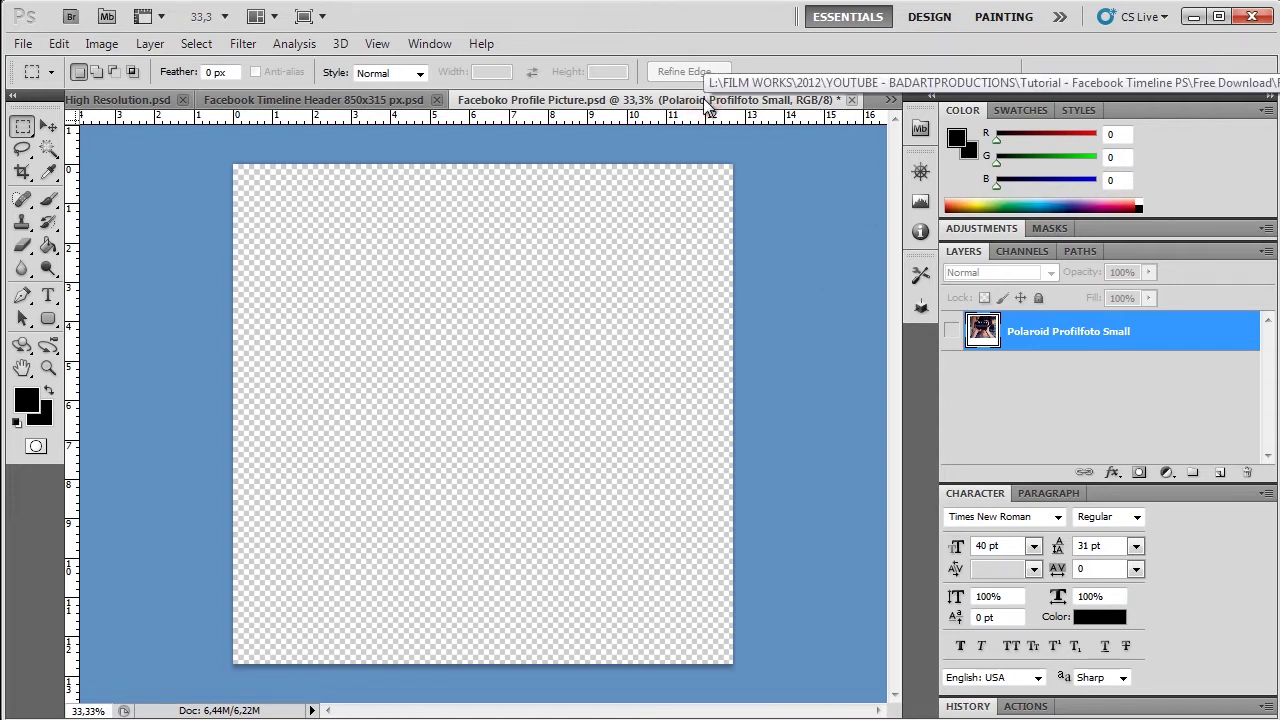
{"action": "left_click_drag", "start_coordinate": [673, 112], "coordinate": [683, 118]}
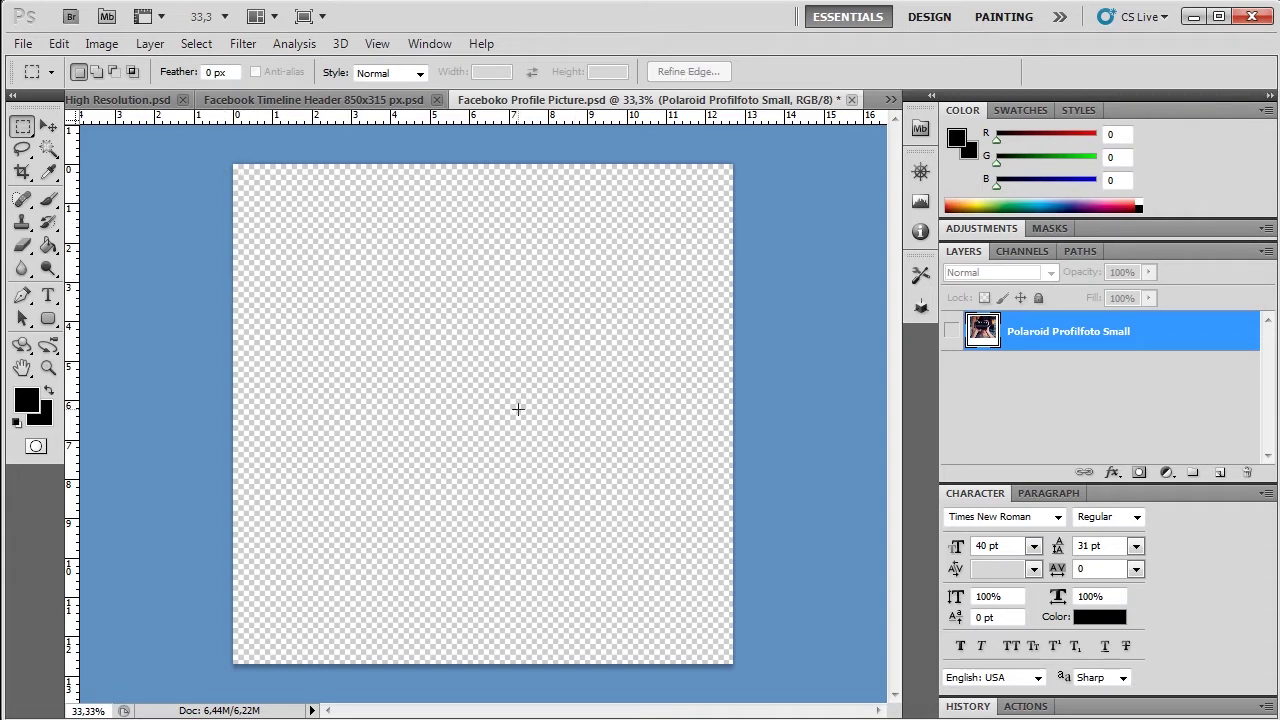
{"action": "left_click_drag", "start_coordinate": [200, 149], "coordinate": [785, 685]}
{"action": "left_click", "coordinate": [185, 142]}
{"action": "left_click_drag", "start_coordinate": [185, 142], "coordinate": [786, 677]}
{"action": "left_click", "coordinate": [786, 677]}
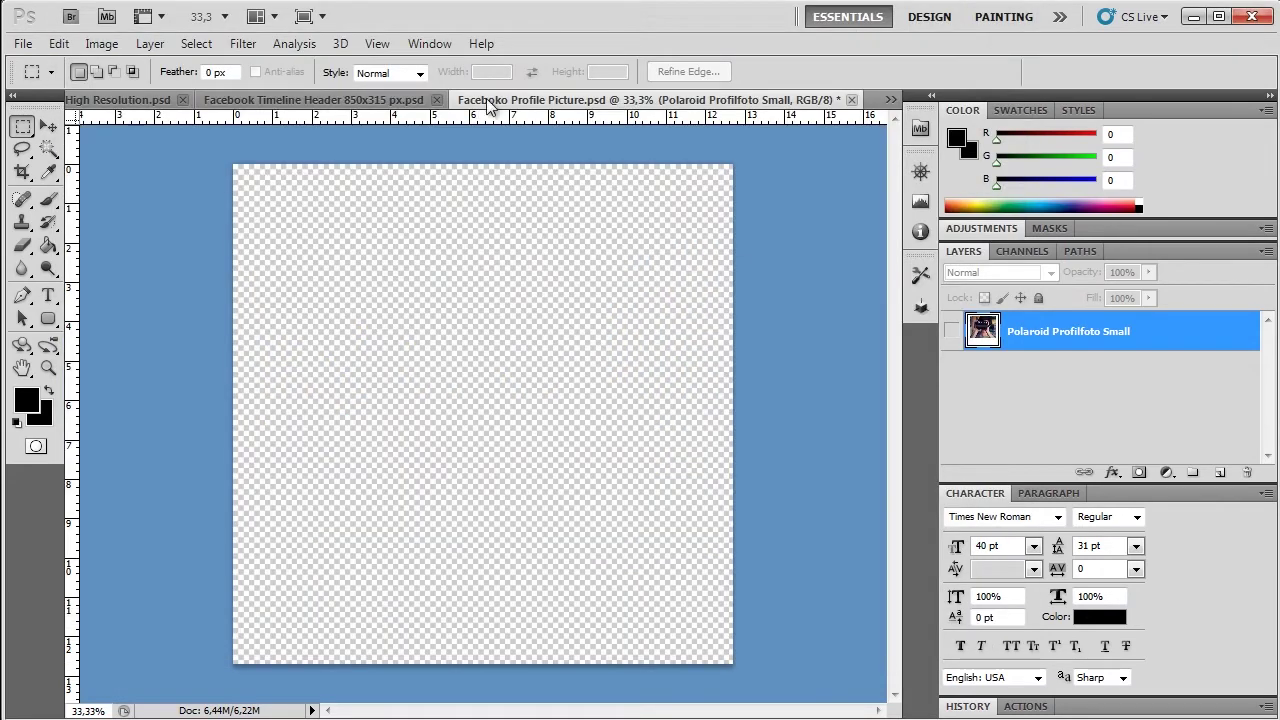
{"action": "left_click", "coordinate": [503, 97]}
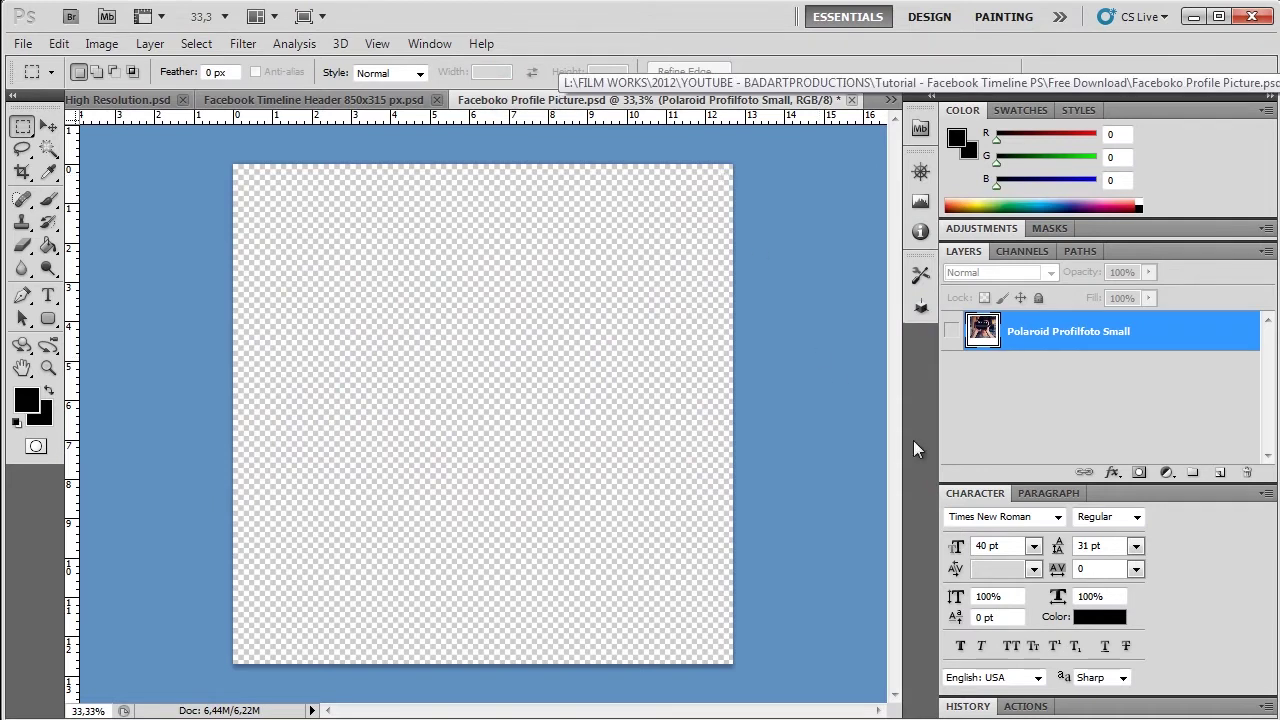
- Show and select the Polaroid Profilfoto Small layer with the Move tool, then go to the 850x315 header document
{"action": "left_click", "coordinate": [1071, 389]}
{"action": "left_click", "coordinate": [952, 328]}
{"action": "left_click", "coordinate": [1052, 343]}
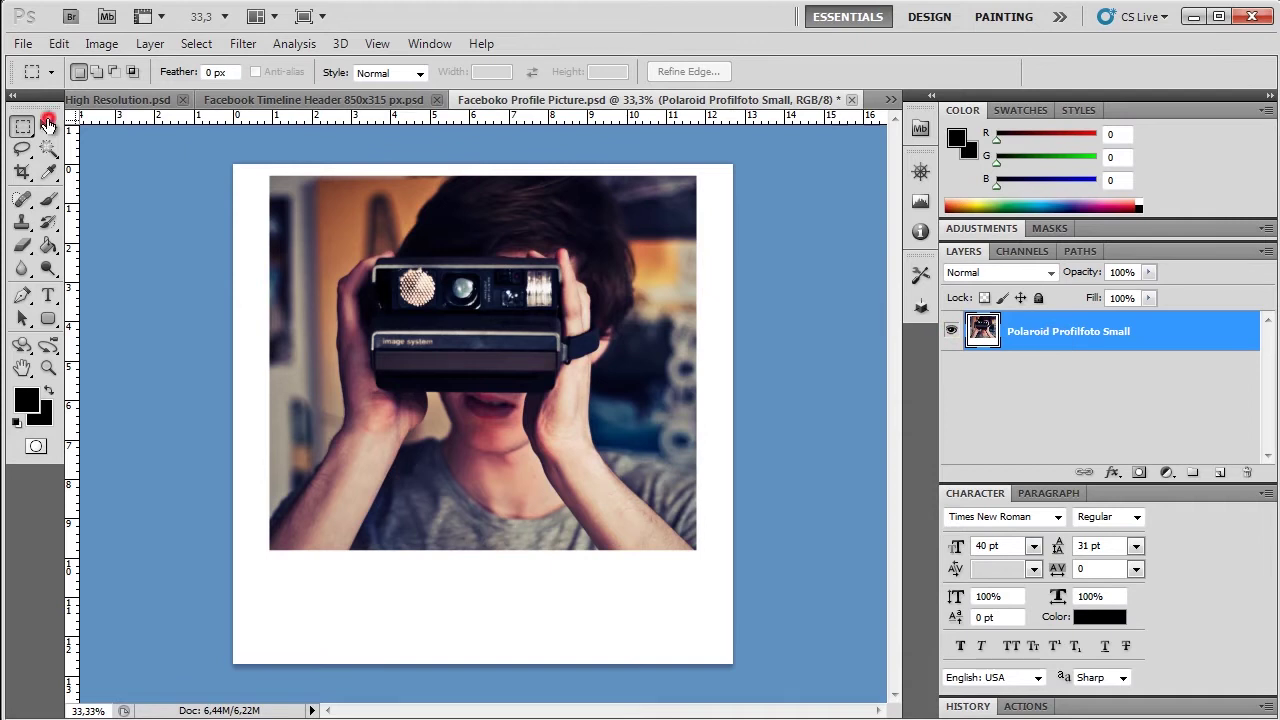
{"action": "left_click", "coordinate": [47, 122]}
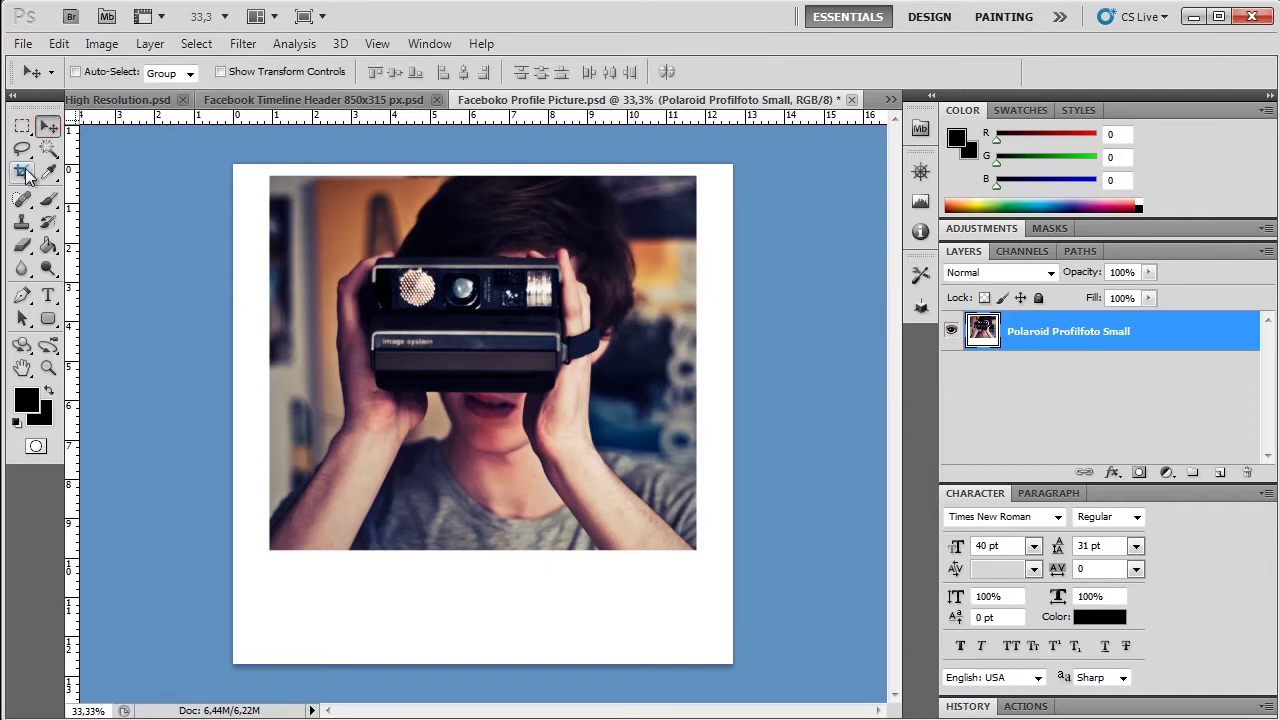
{"action": "left_click", "coordinate": [955, 326]}
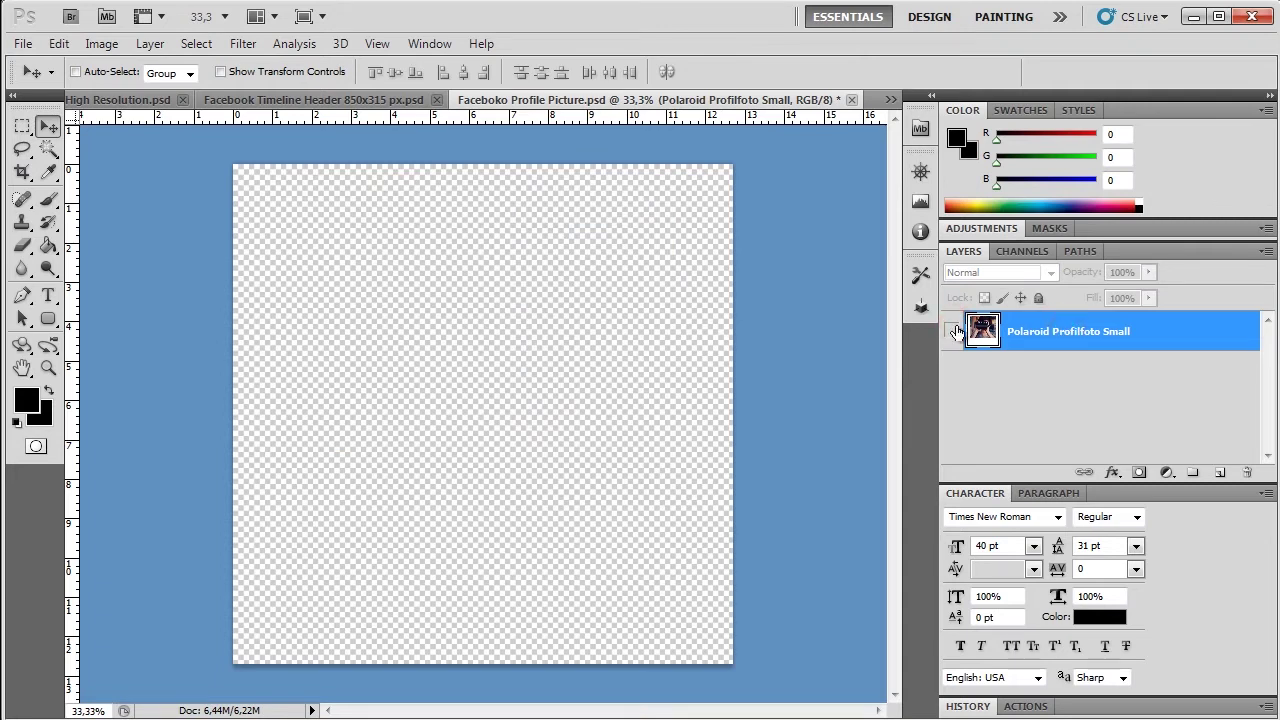
{"action": "left_click", "coordinate": [952, 330]}
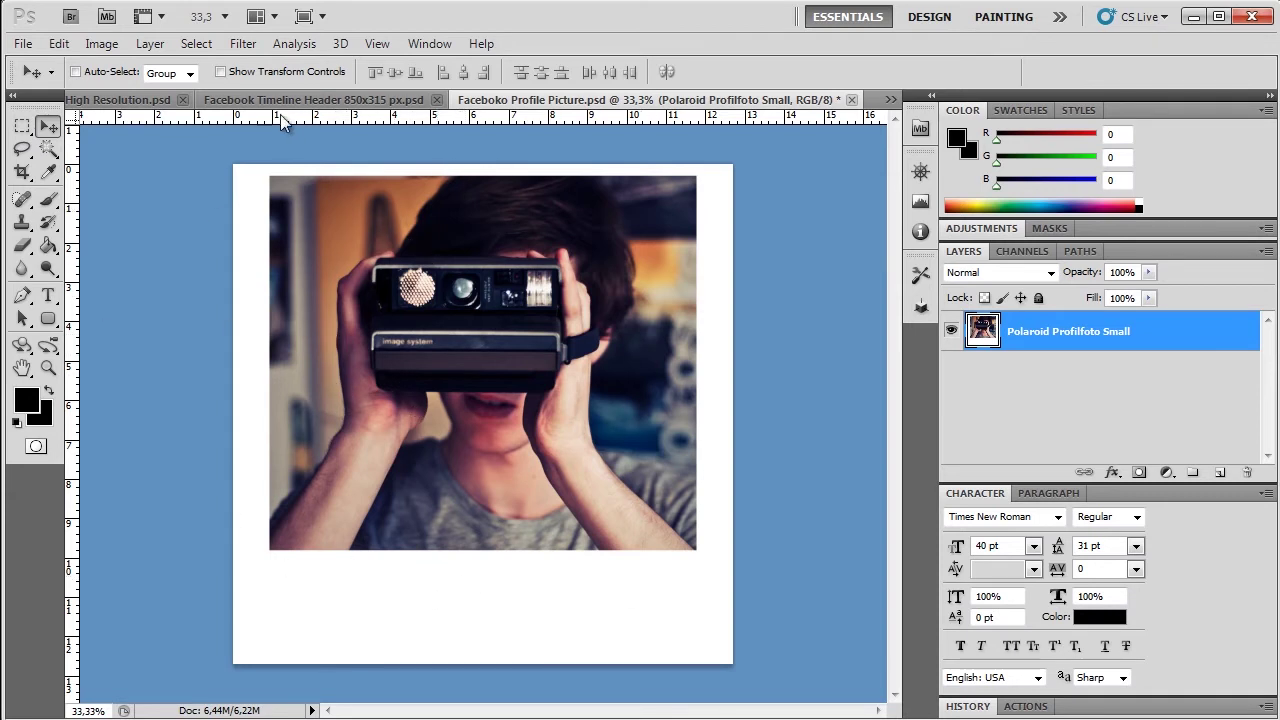
{"action": "left_click", "coordinate": [309, 98]}
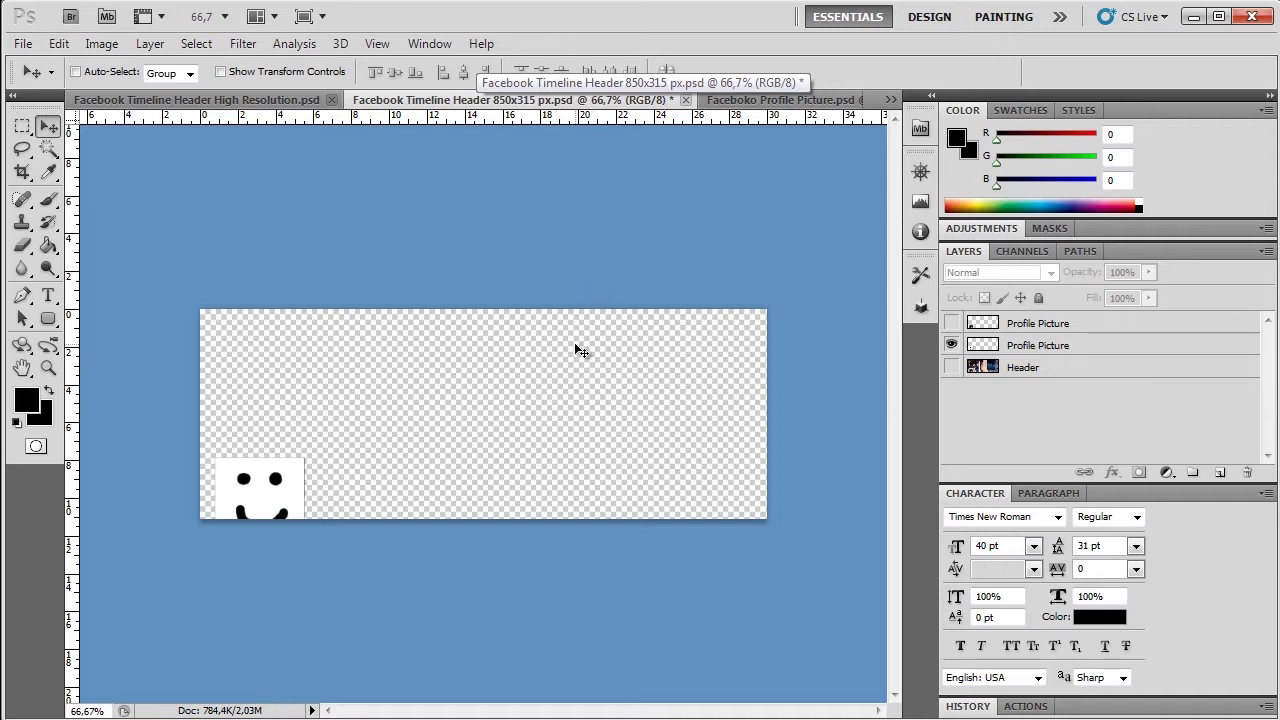
{"action": "key", "text": "ctrl+plus"}
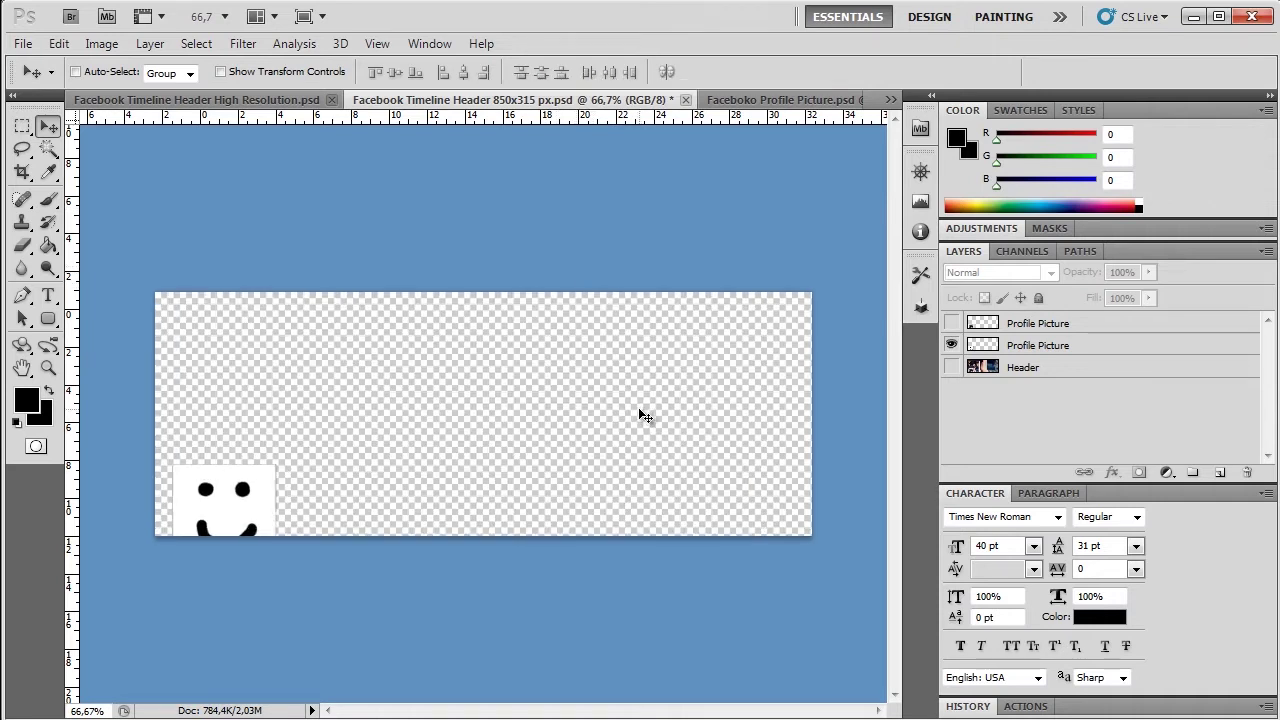
{"action": "key", "text": "ctrl+minus"}
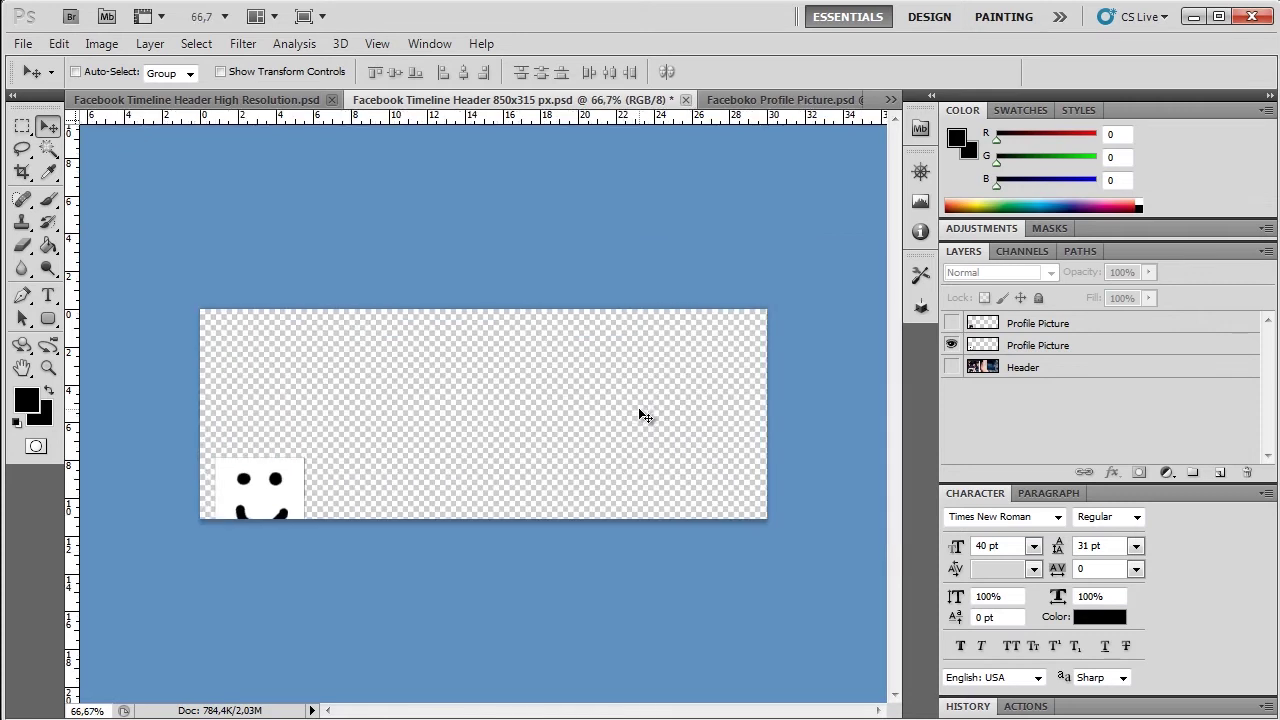
{"action": "left_click", "coordinate": [951, 345]}
{"action": "left_click", "coordinate": [1064, 346]}
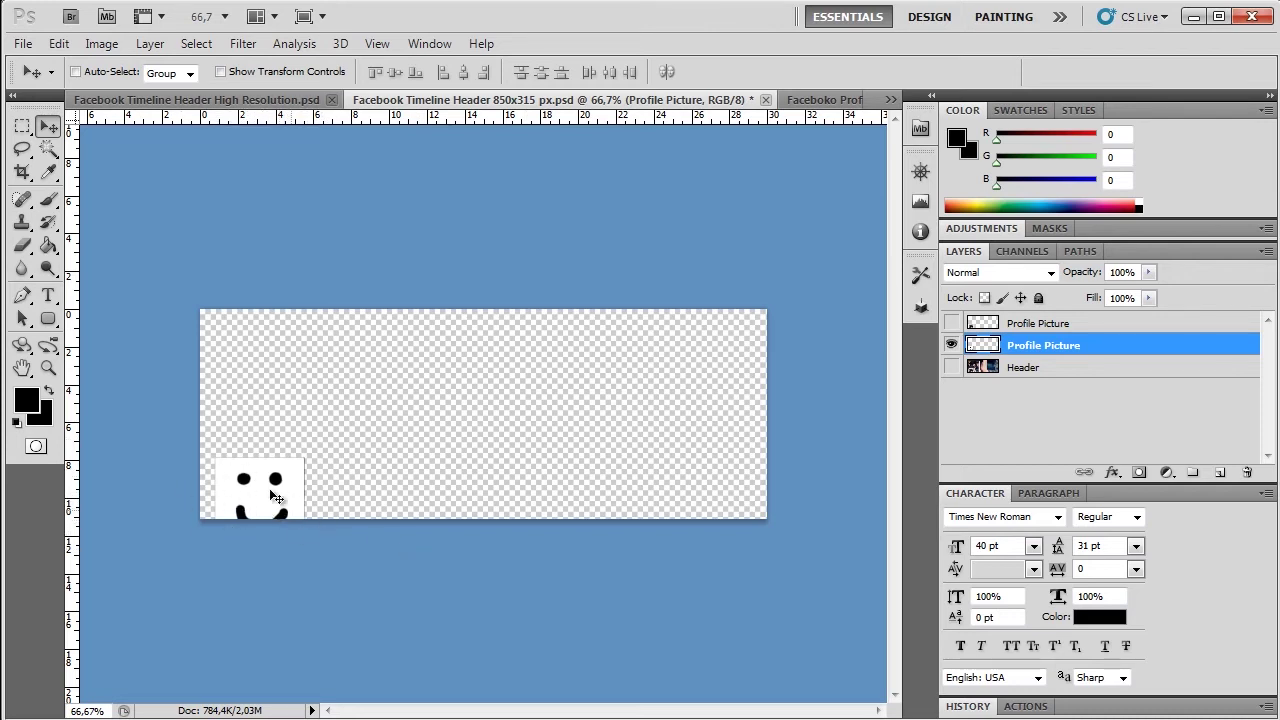
{"action": "key", "text": "alt+Tab"}
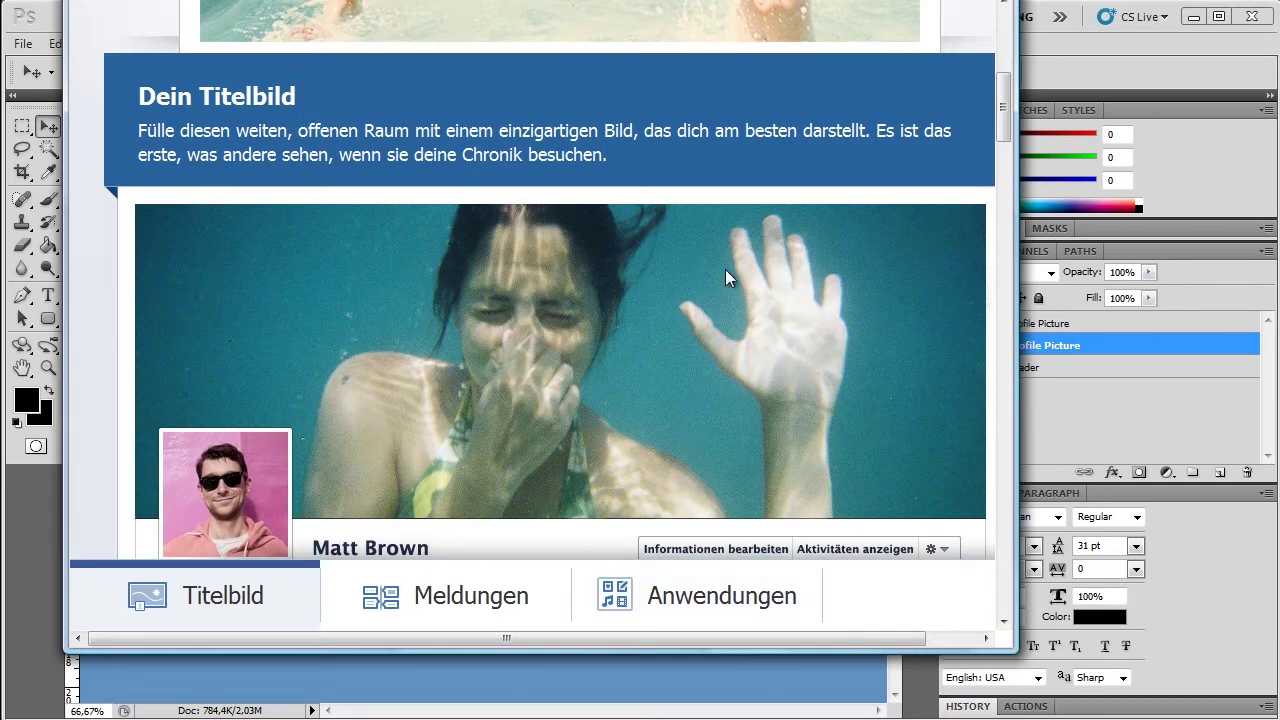
{"action": "left_click", "coordinate": [1073, 57]}
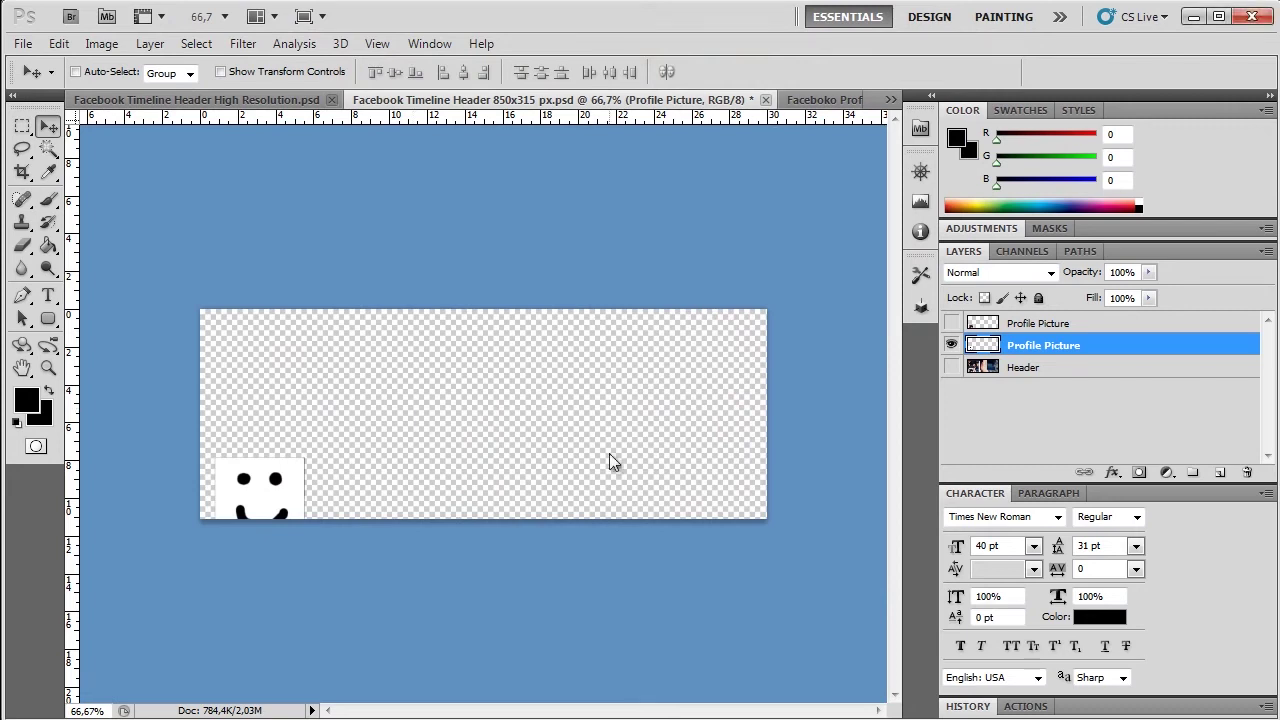
- Select the Header layer and briefly show, then hide, its photo
{"action": "left_click", "coordinate": [1085, 370]}
{"action": "left_click", "coordinate": [1087, 427]}
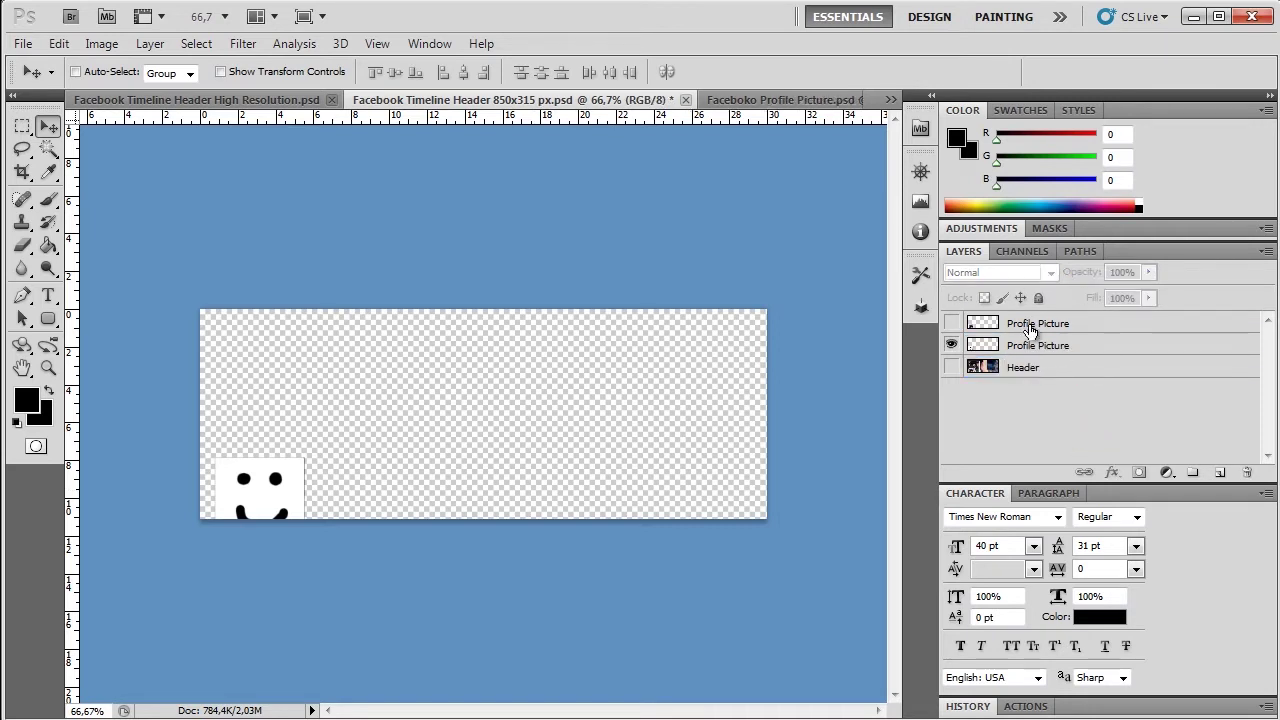
{"action": "left_click", "coordinate": [1028, 345]}
{"action": "left_click", "coordinate": [1020, 367]}
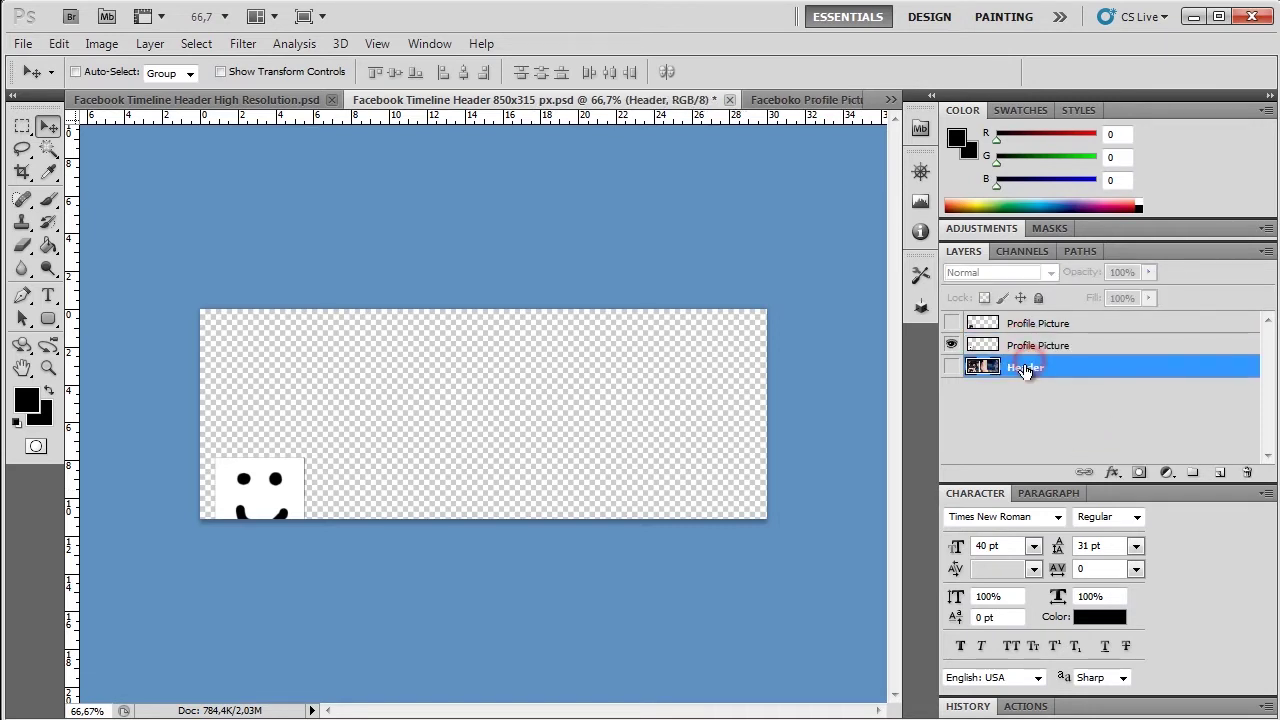
{"action": "left_click", "coordinate": [951, 368]}
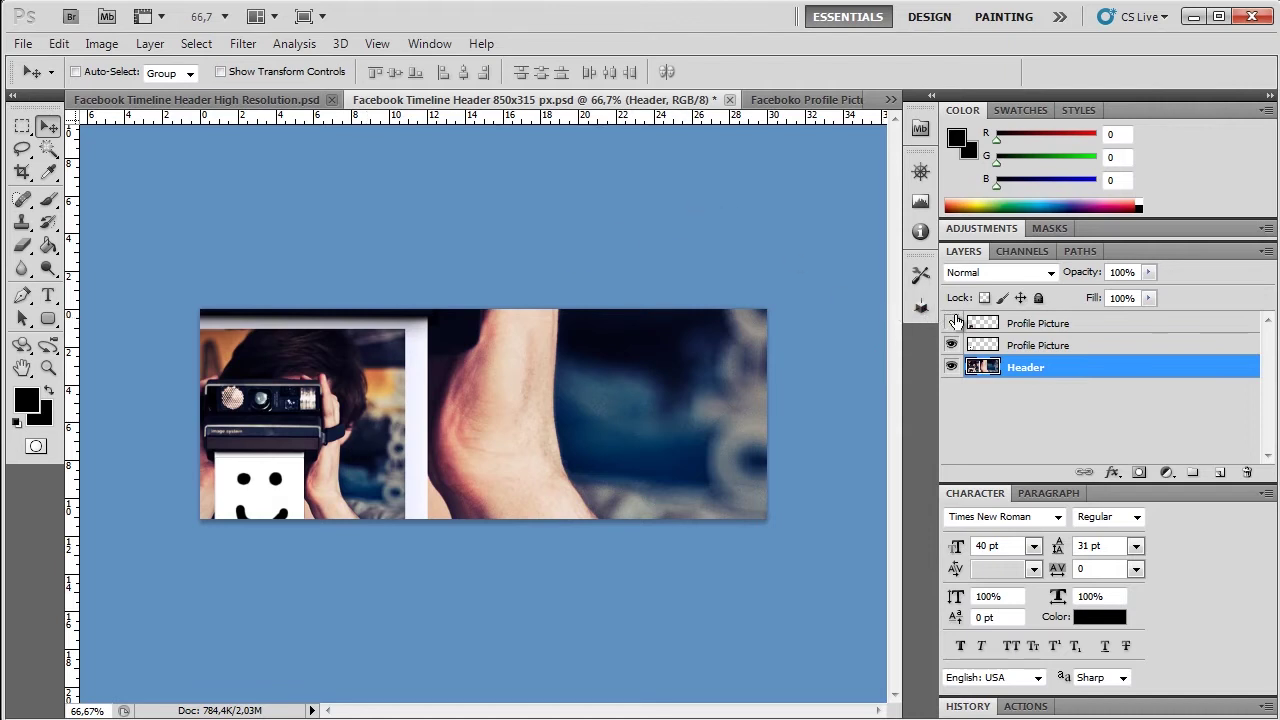
{"action": "left_click", "coordinate": [951, 367]}
- Select the top Profile Picture layer and make it visible in the header
{"action": "left_click", "coordinate": [1015, 323]}
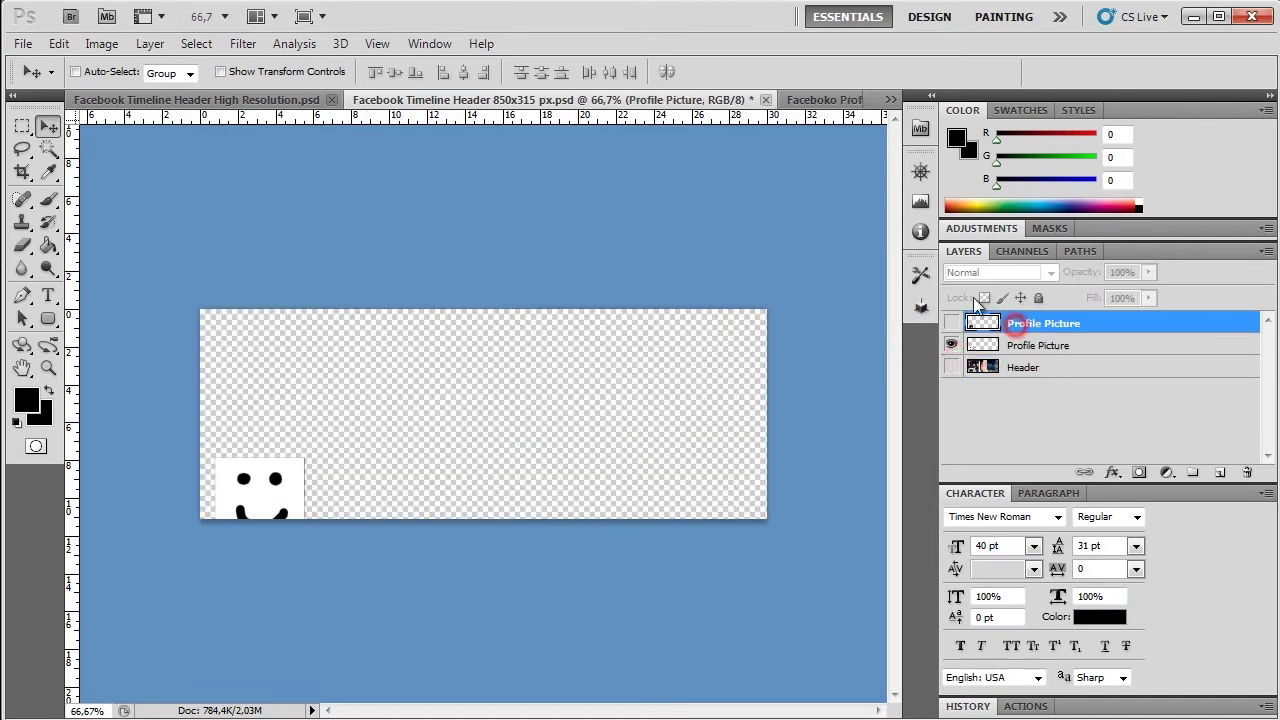
{"action": "left_click", "coordinate": [806, 100]}
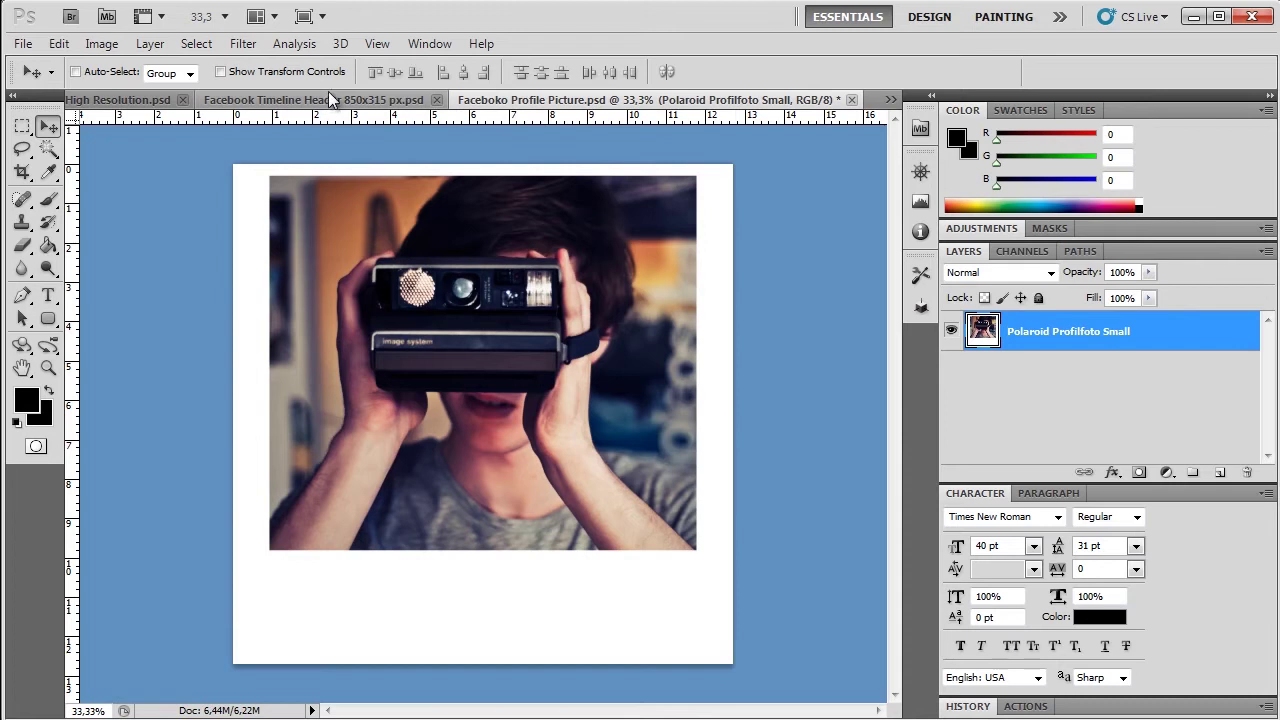
{"action": "left_click", "coordinate": [328, 99]}
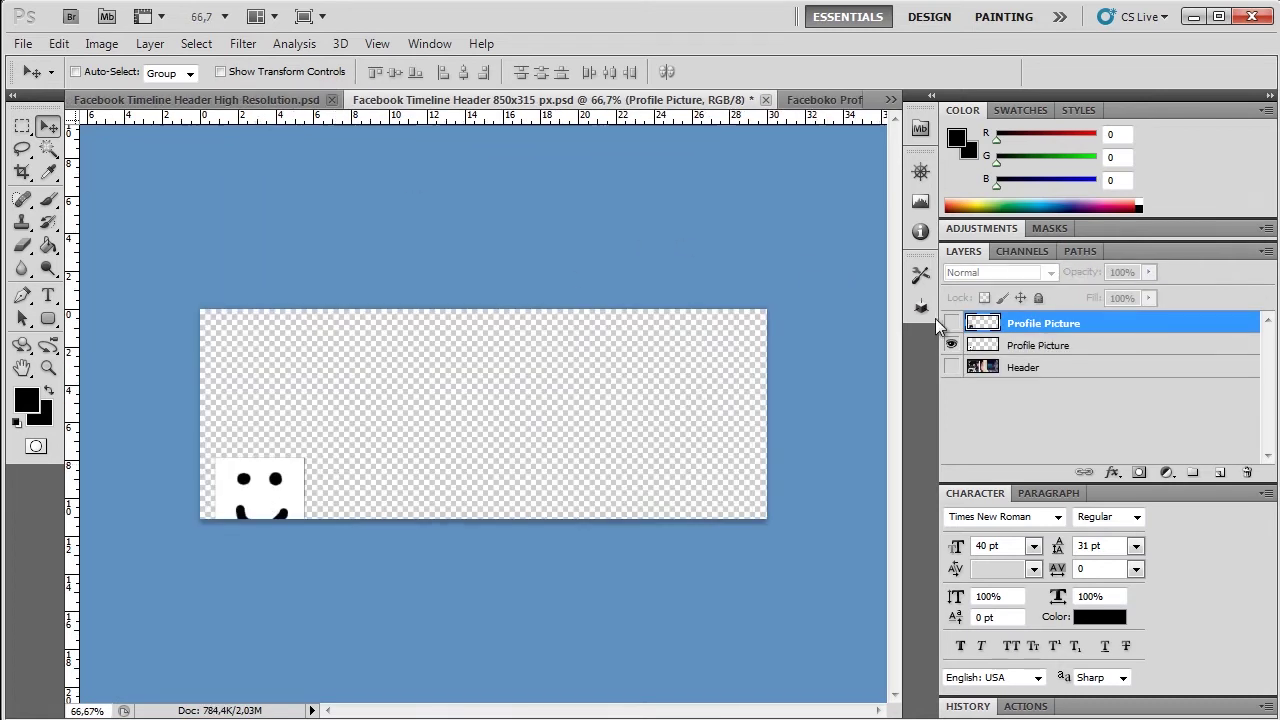
{"action": "left_click", "coordinate": [951, 323]}
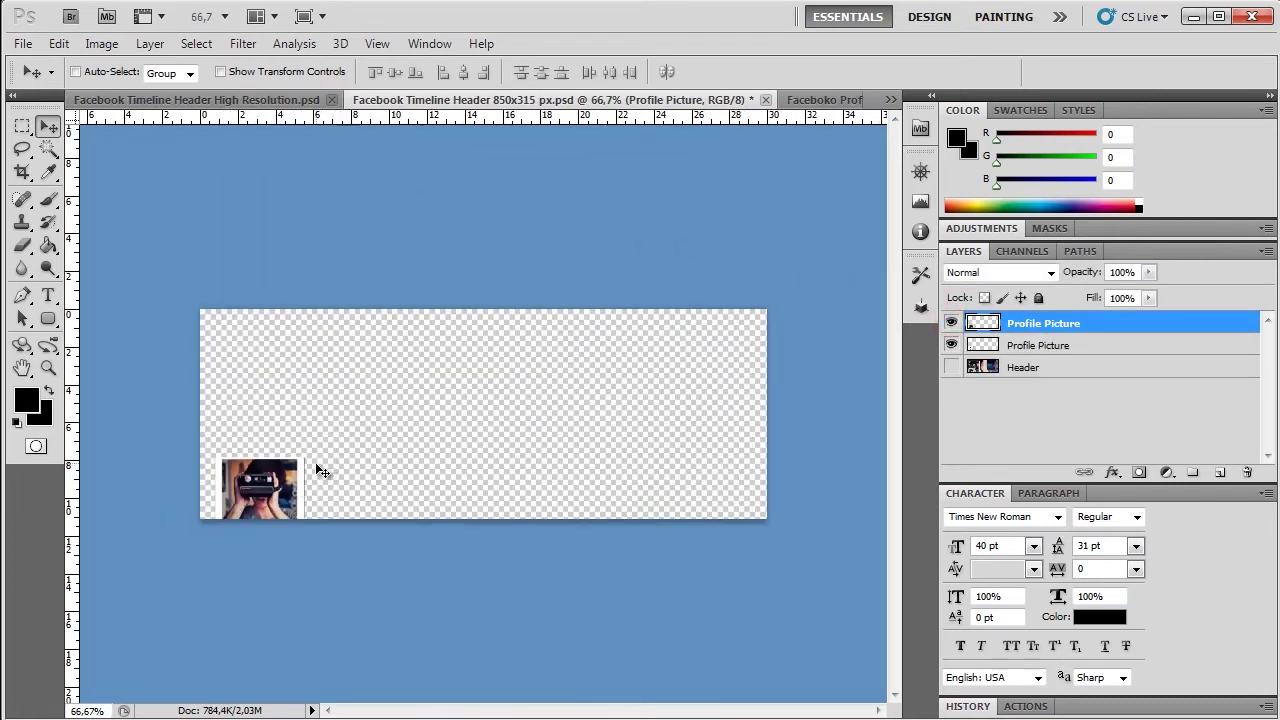
- Zoom in close on the polaroid profile inset
{"action": "scroll", "coordinate": [317, 462], "scroll_direction": "up", "scroll_amount": 2}
{"action": "scroll", "coordinate": [320, 462], "scroll_direction": "down", "scroll_amount": 1}
{"action": "left_click_drag", "start_coordinate": [320, 460], "coordinate": [665, 351]}
{"action": "scroll", "coordinate": [665, 351], "scroll_direction": "up", "scroll_amount": 1}
{"action": "scroll", "coordinate": [665, 351], "scroll_direction": "down", "scroll_amount": 2}
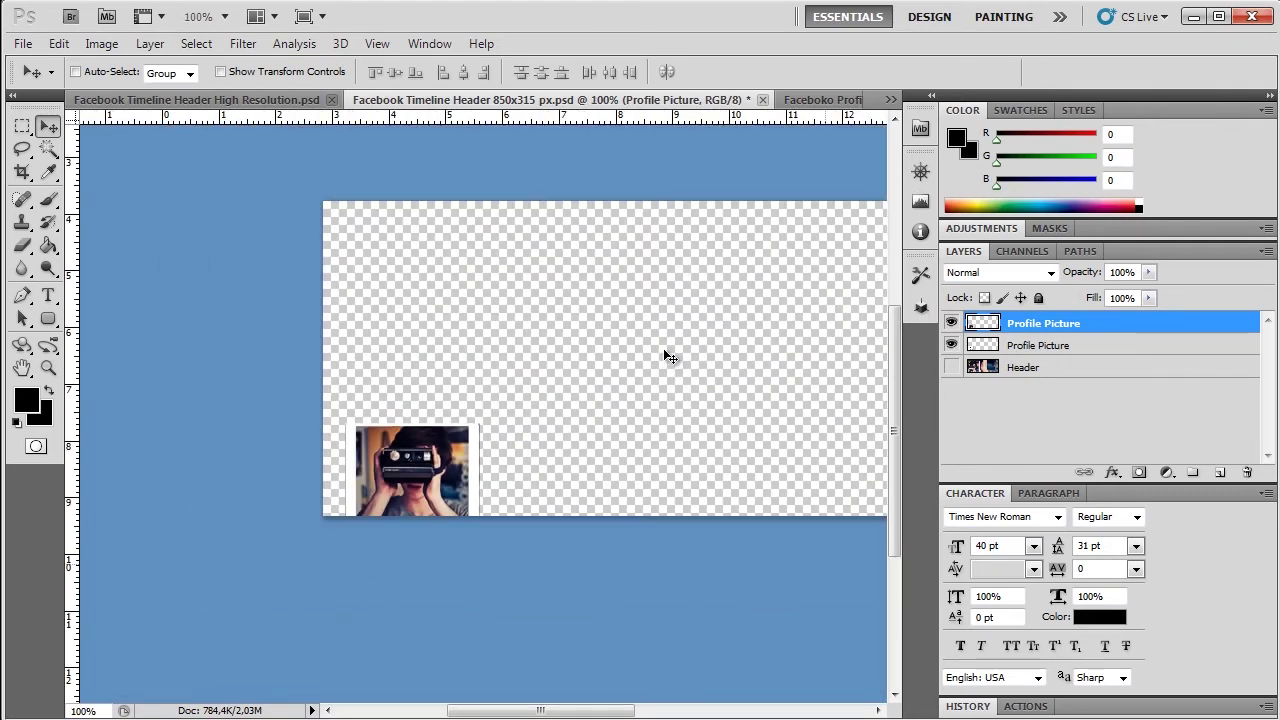
{"action": "scroll", "coordinate": [665, 351], "scroll_direction": "down", "scroll_amount": 1}
{"action": "scroll", "coordinate": [664, 349], "scroll_direction": "up", "scroll_amount": 1}
{"action": "scroll", "coordinate": [664, 349], "scroll_direction": "down", "scroll_amount": 1}
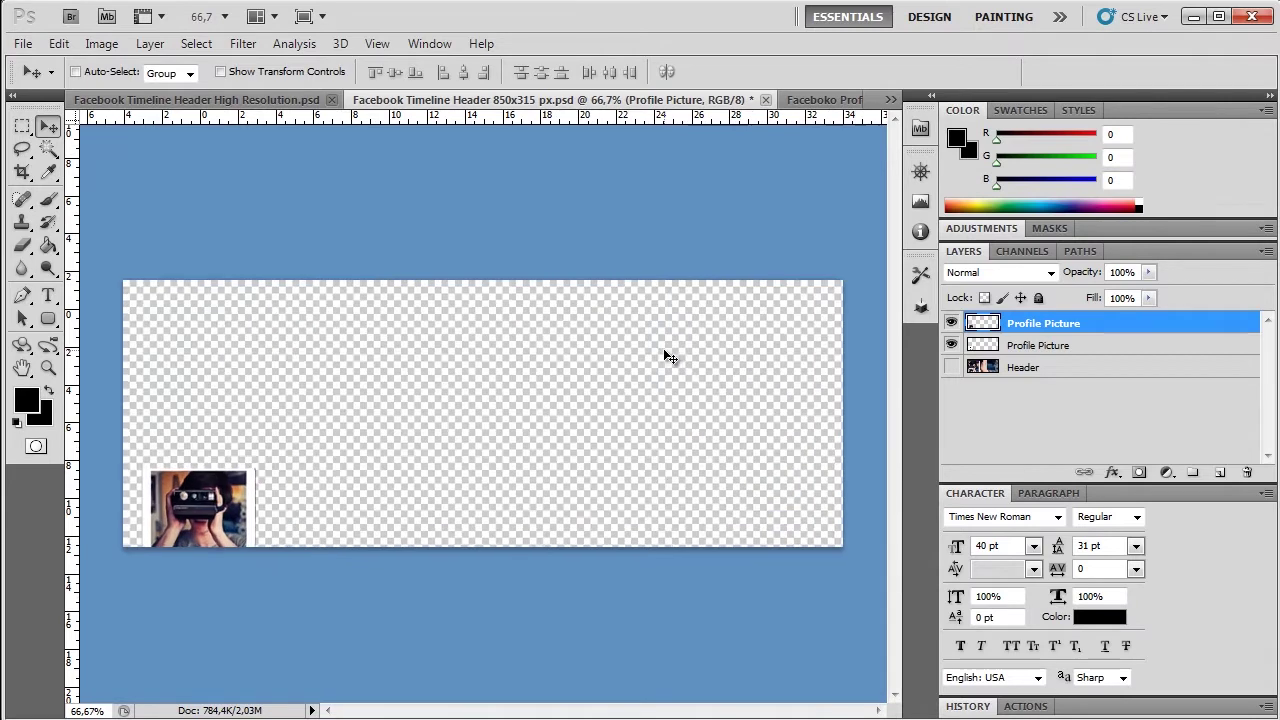
{"action": "scroll", "coordinate": [664, 349], "scroll_direction": "up", "scroll_amount": 1}
{"action": "scroll", "coordinate": [664, 354], "scroll_direction": "up", "scroll_amount": 1}
{"action": "scroll", "coordinate": [663, 354], "scroll_direction": "up", "scroll_amount": 1}
{"action": "mouse_move", "coordinate": [480, 451]}
{"action": "left_mouse_down"}
{"action": "mouse_move", "coordinate": [640, 387]}
{"action": "mouse_move", "coordinate": [685, 655]}
{"action": "left_mouse_up"}
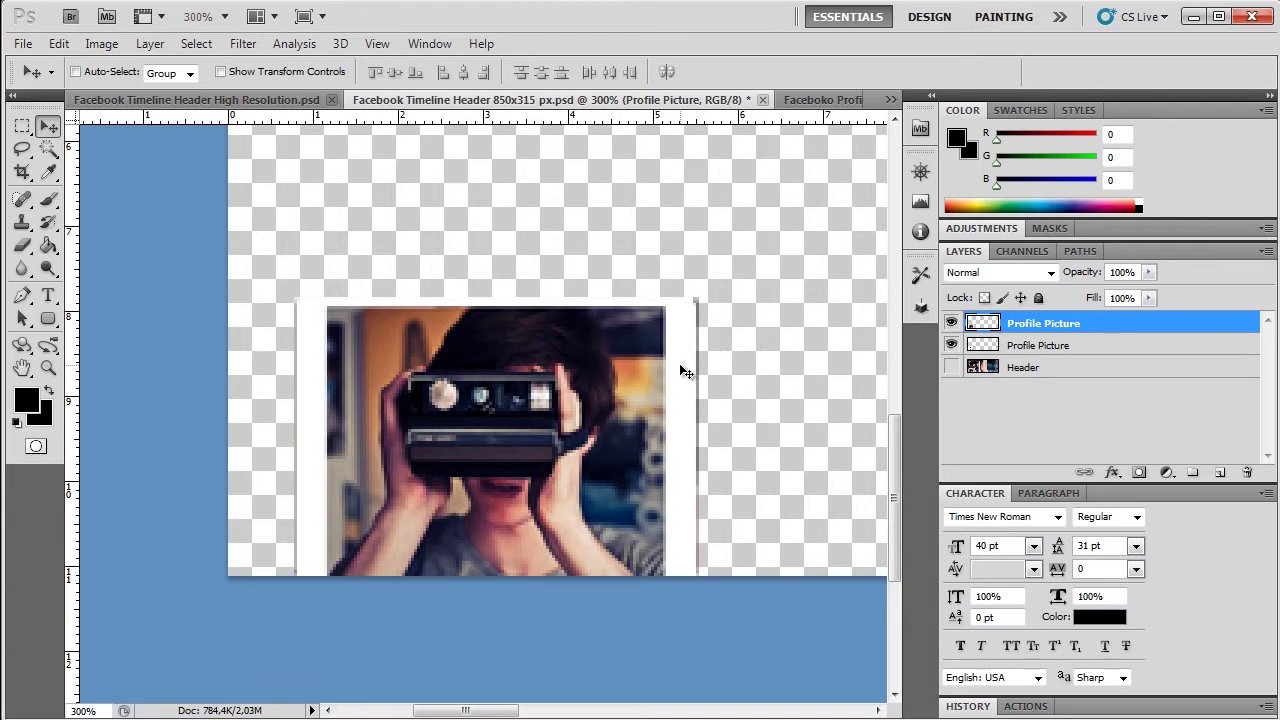
- Return the view to 100%, pan left, and preview the Header layer before hiding it again
{"action": "key", "text": "ctrl+minus"}
{"action": "key", "text": "ctrl+minus"}
{"action": "key", "text": "ctrl+plus"}
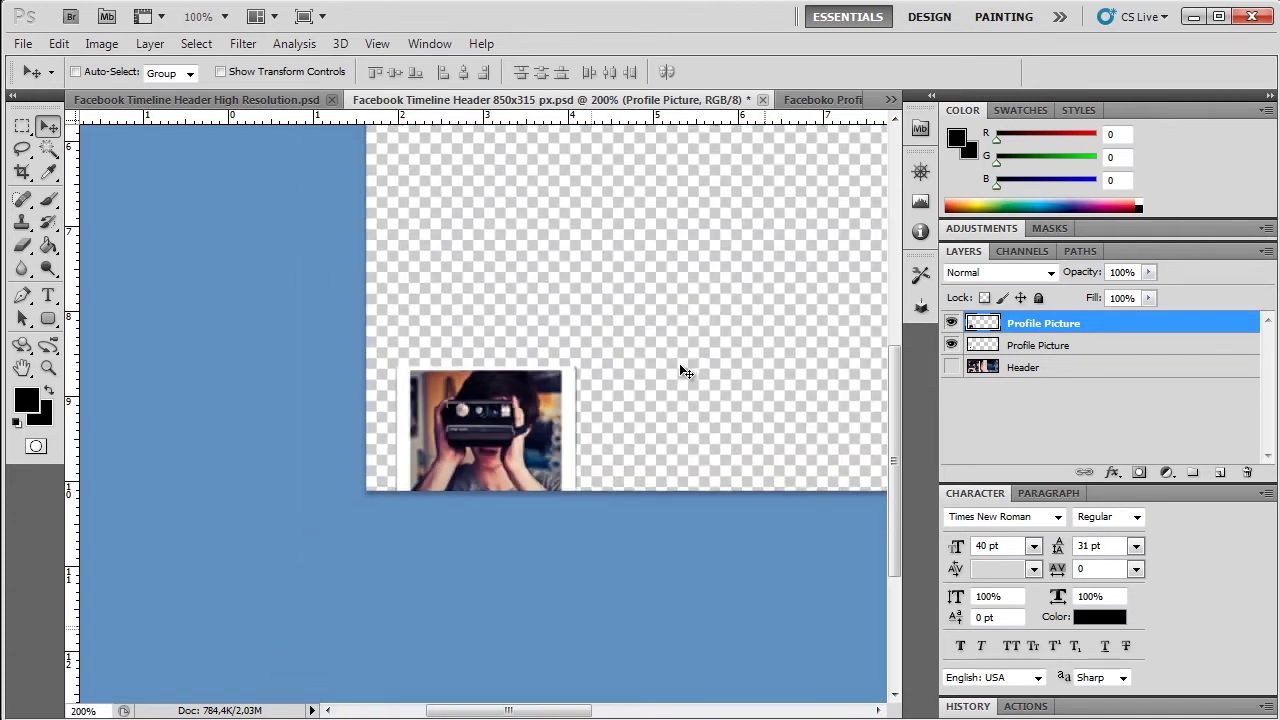
{"action": "key", "text": "ctrl+minus"}
{"action": "key", "text": "ctrl+minus"}
{"action": "key", "text": "ctrl+plus"}
{"action": "left_click_drag", "start_coordinate": [380, 402], "coordinate": [490, 405]}
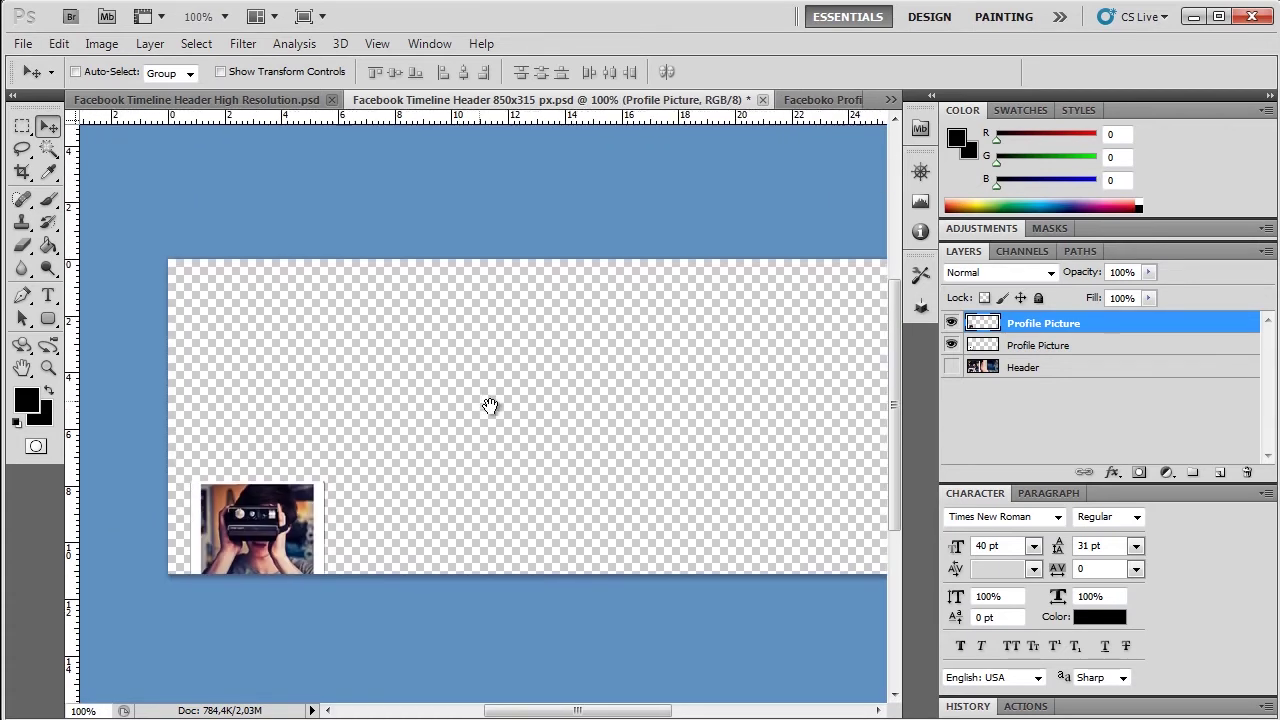
{"action": "left_click", "coordinate": [951, 367]}
{"action": "left_click", "coordinate": [980, 367]}
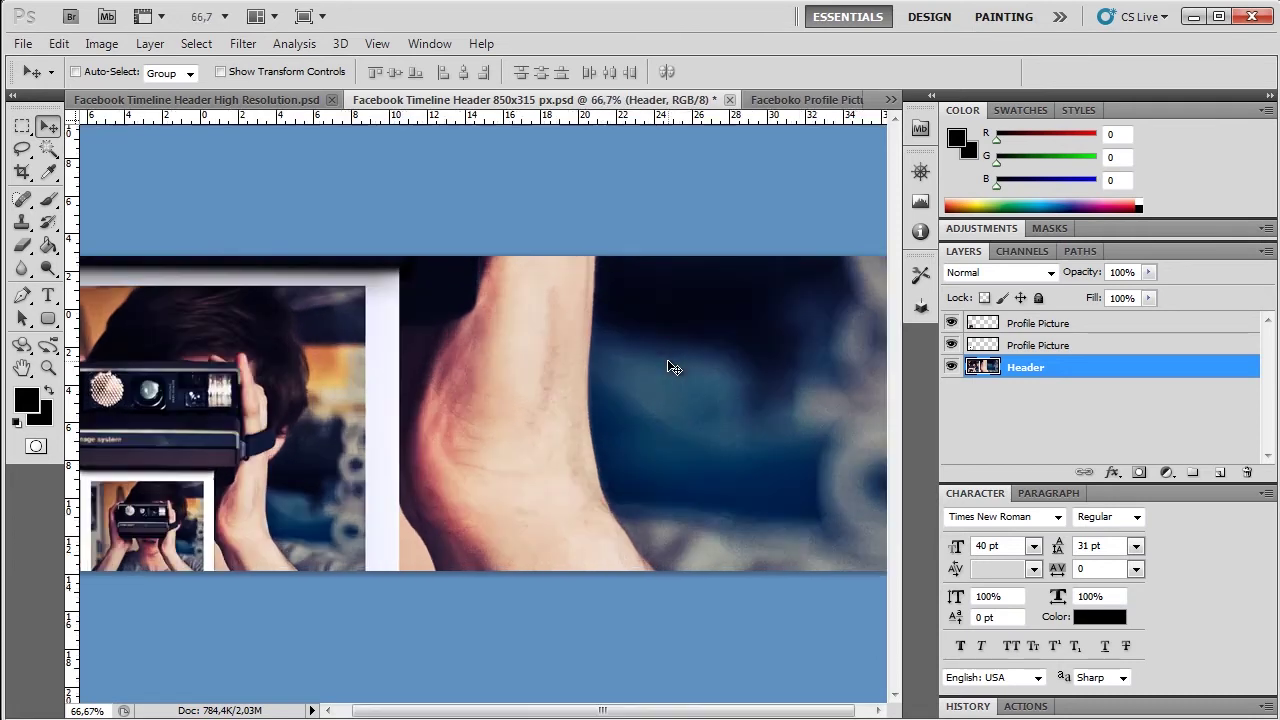
{"action": "left_click", "coordinate": [951, 367]}
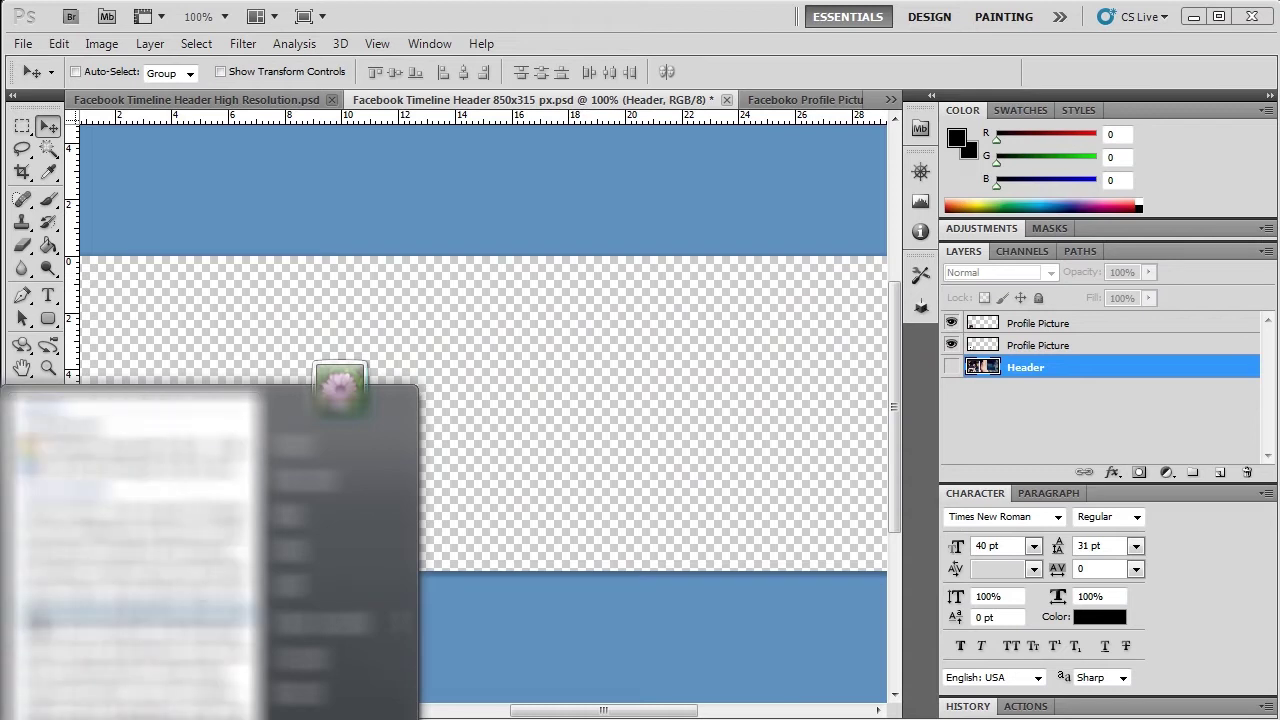
- Drag the butterfly photo from an Explorer folder window onto the header canvas
{"action": "left_click", "coordinate": [330, 513]}
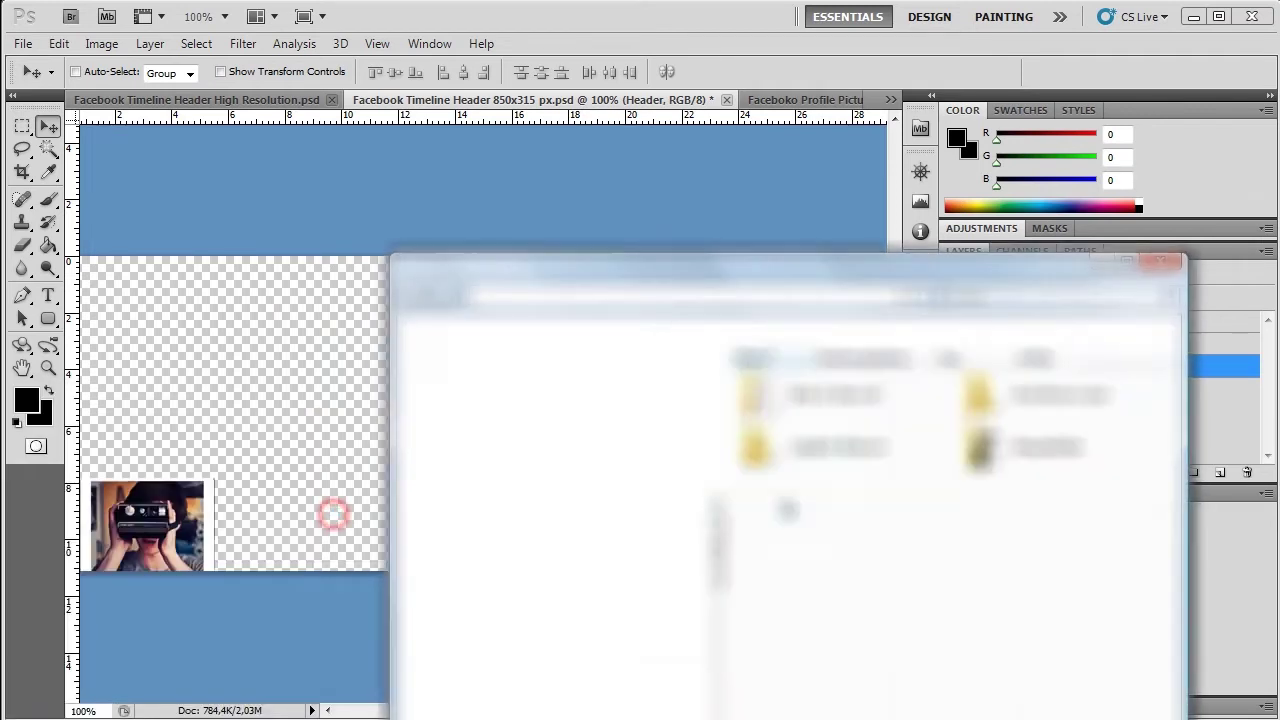
{"action": "left_click_drag", "start_coordinate": [775, 262], "coordinate": [1275, 228]}
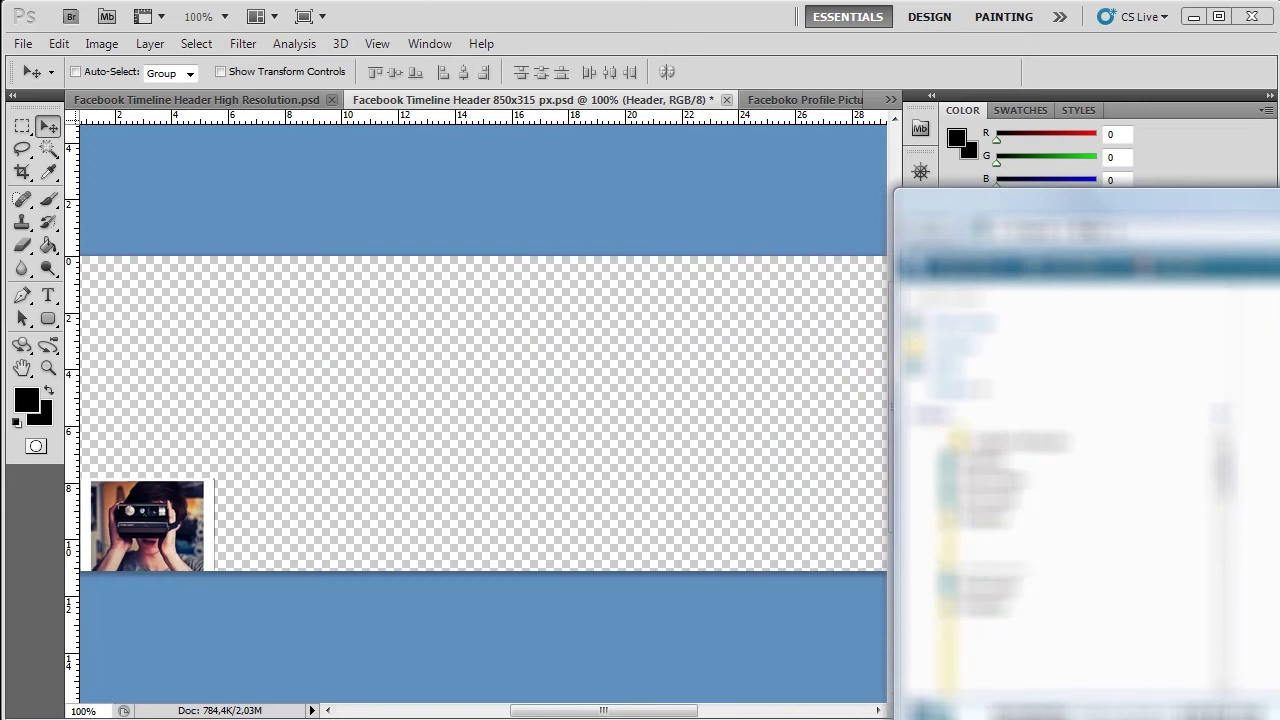
{"action": "left_click_drag", "start_coordinate": [1135, 221], "coordinate": [1254, 202]}
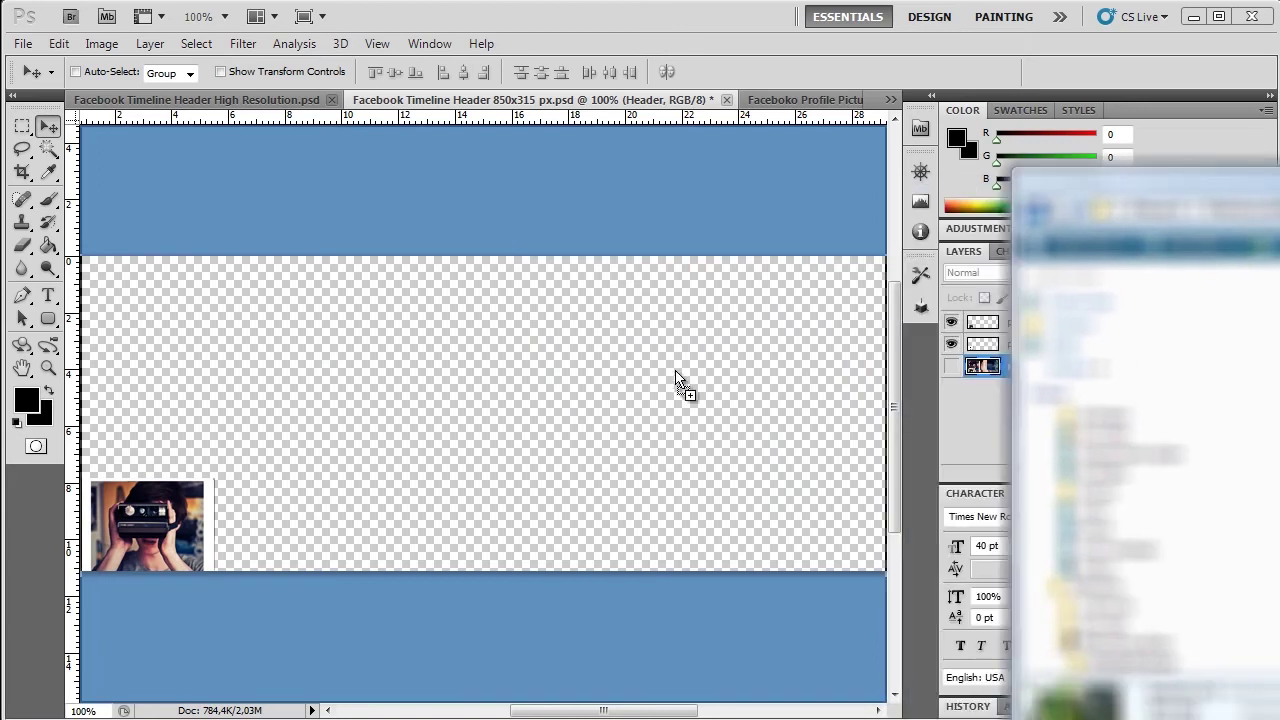
{"action": "left_click", "coordinate": [673, 373]}
{"action": "key", "text": "ctrl+t"}
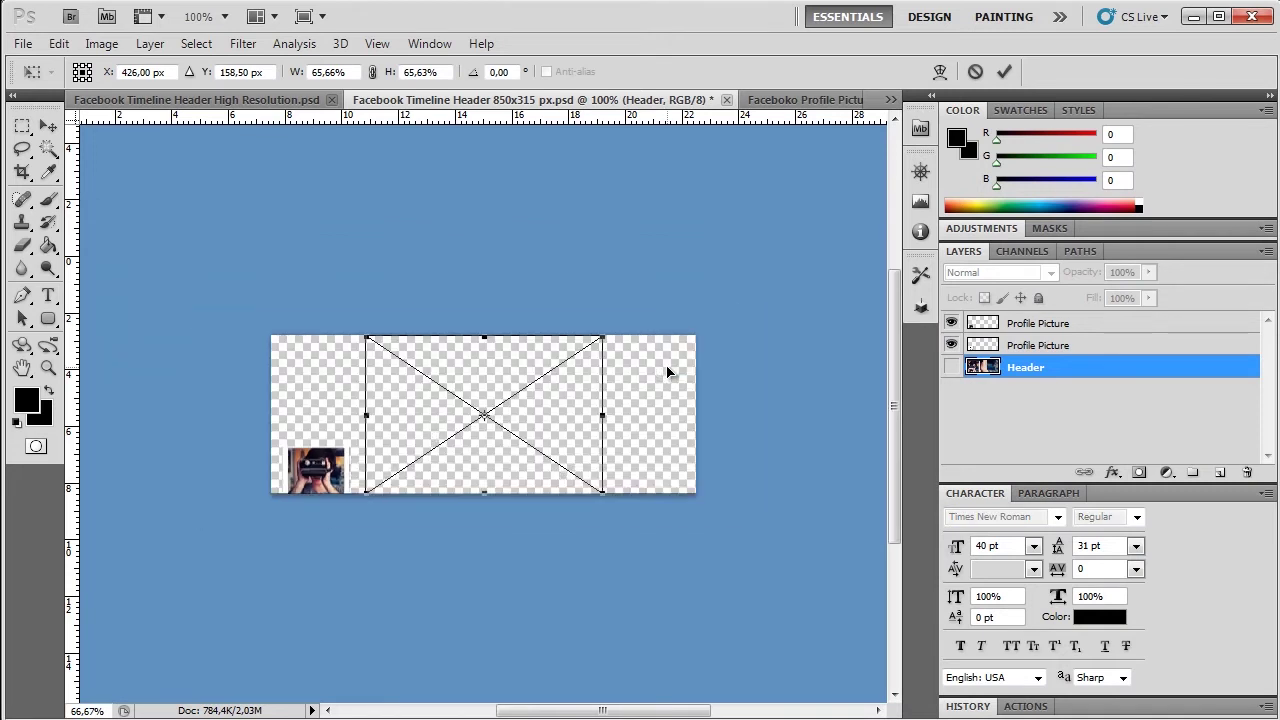
- Commit the placed butterfly photo and scale it to about 140% to fill the banner
{"action": "key", "text": "Return"}
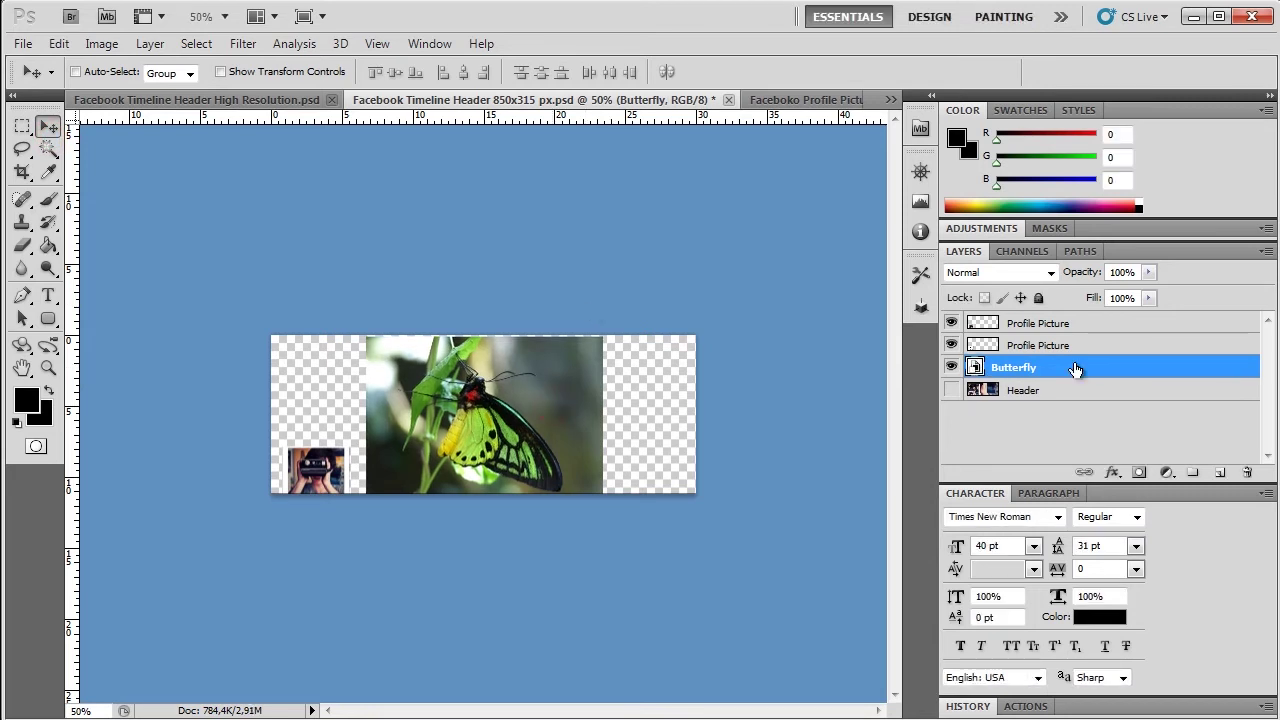
{"action": "key", "text": "ctrl+t"}
{"action": "left_click_drag", "start_coordinate": [603, 337], "coordinate": [771, 294]}
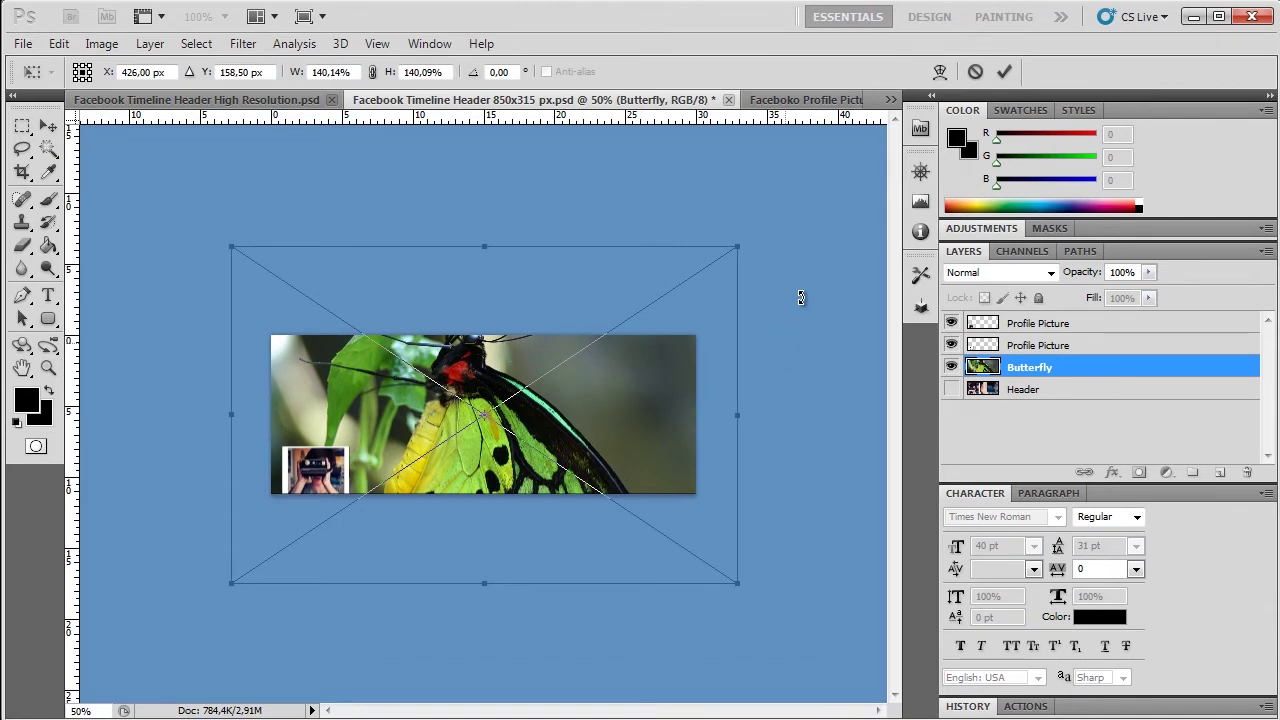
{"action": "key", "text": "Return"}
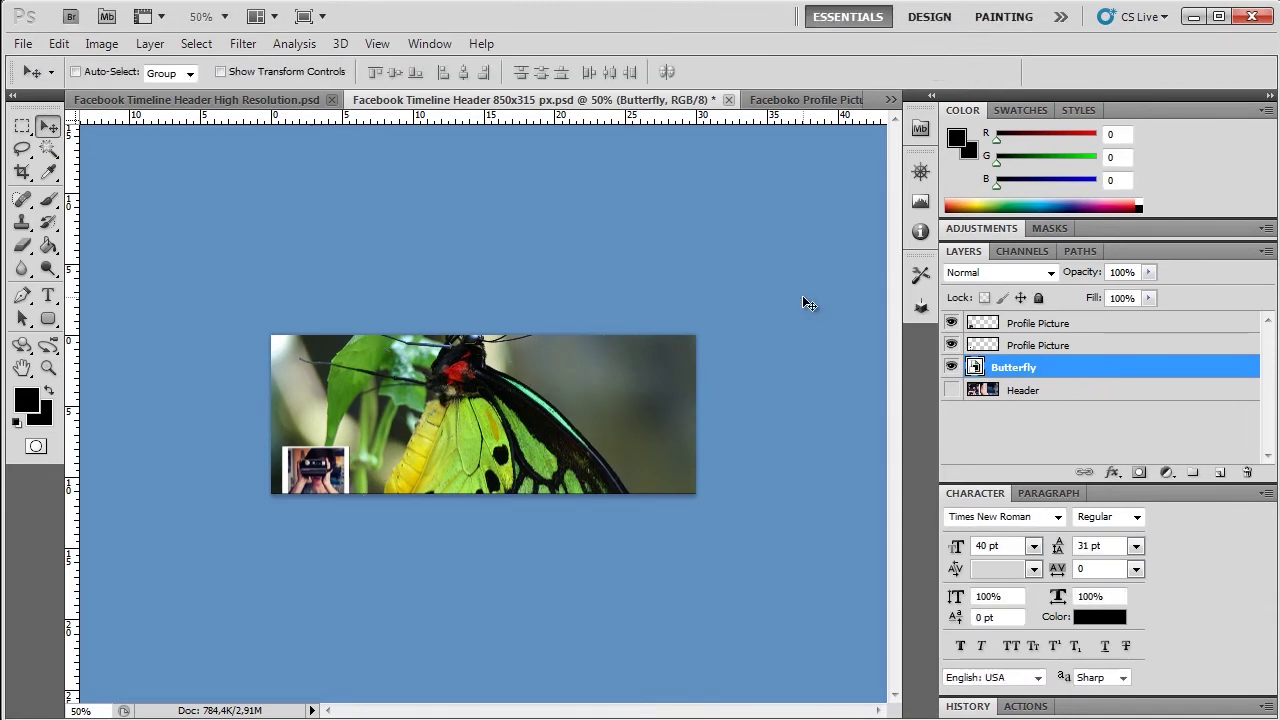
{"action": "key", "text": "ctrl+plus"}
{"action": "key", "text": "ctrl+plus"}
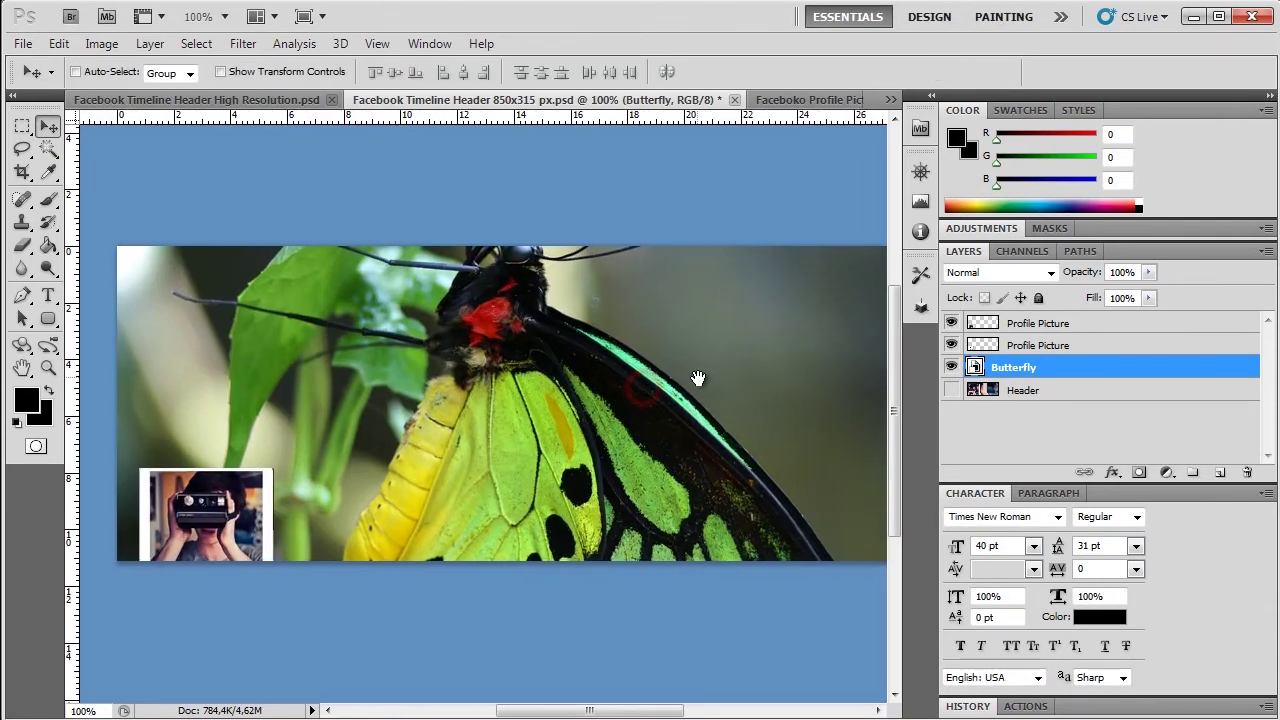
- Zoom out and hide both Profile Picture layers
{"action": "key", "text": "ctrl+minus"}
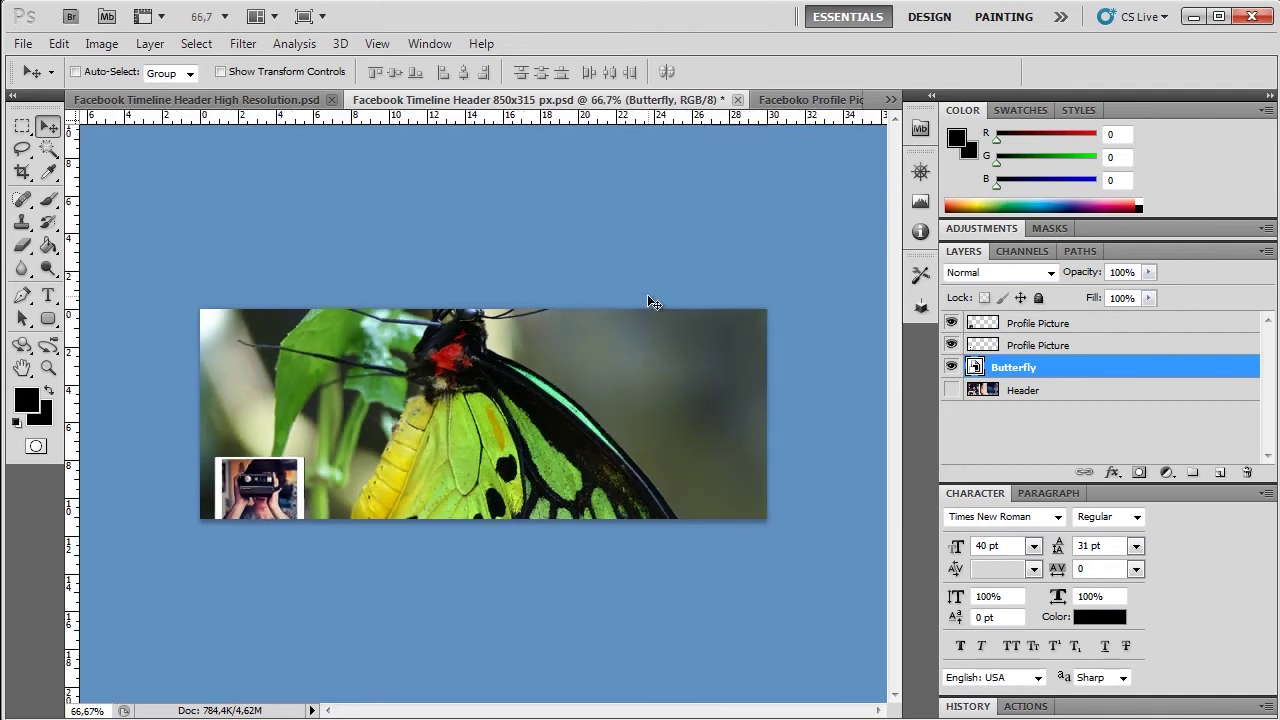
{"action": "left_click", "coordinate": [951, 345]}
{"action": "left_click", "coordinate": [951, 323]}
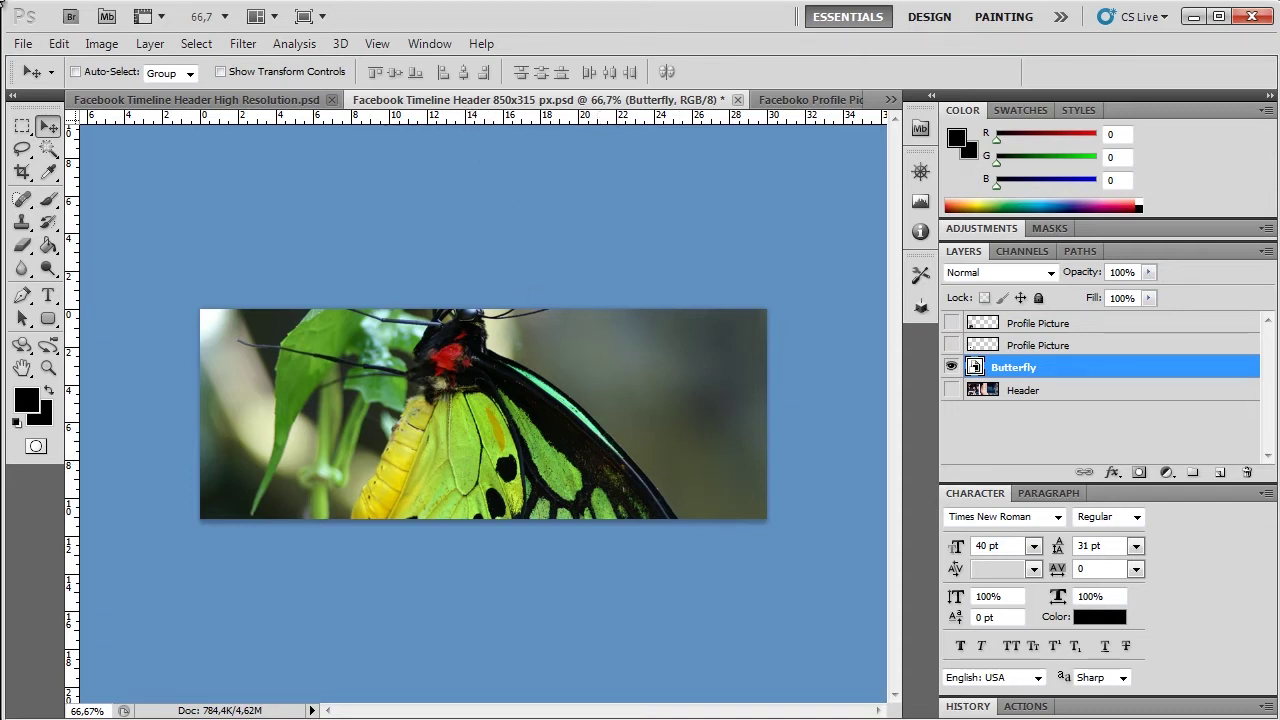
- Open File > Save As, then cancel without saving
{"action": "left_click", "coordinate": [22, 44]}
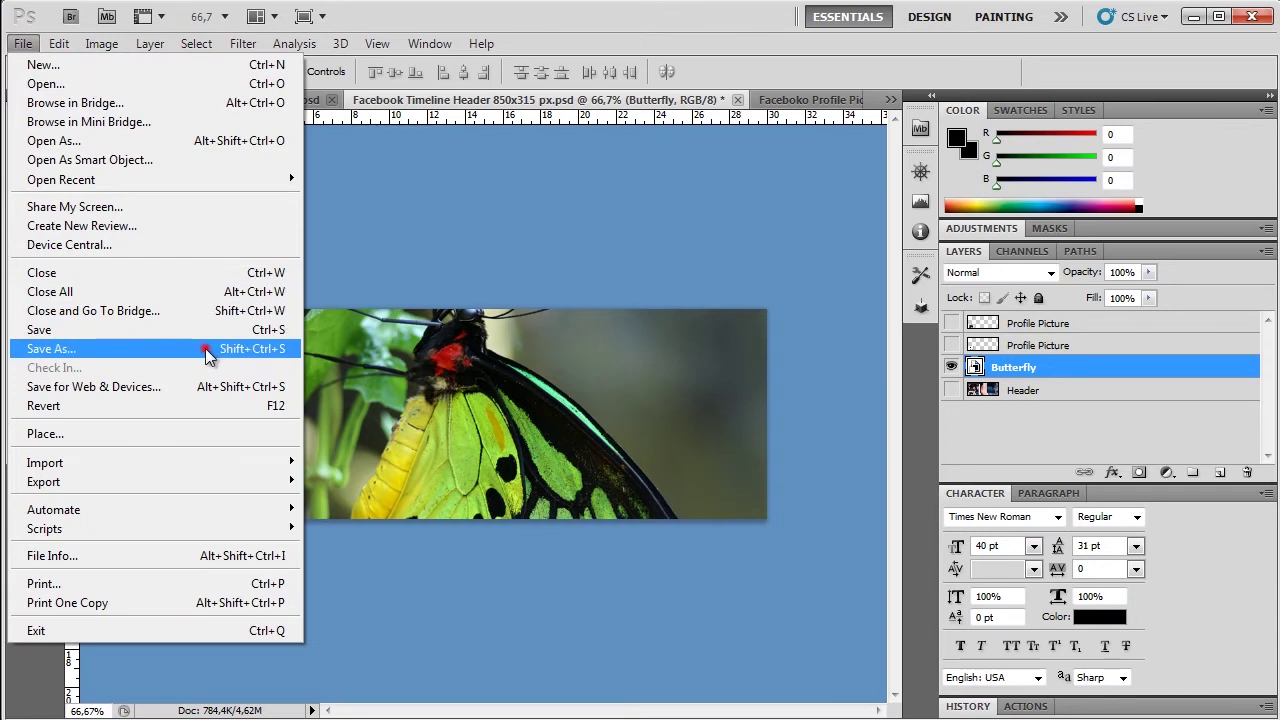
{"action": "left_click", "coordinate": [205, 350]}
{"action": "key", "text": "Escape"}
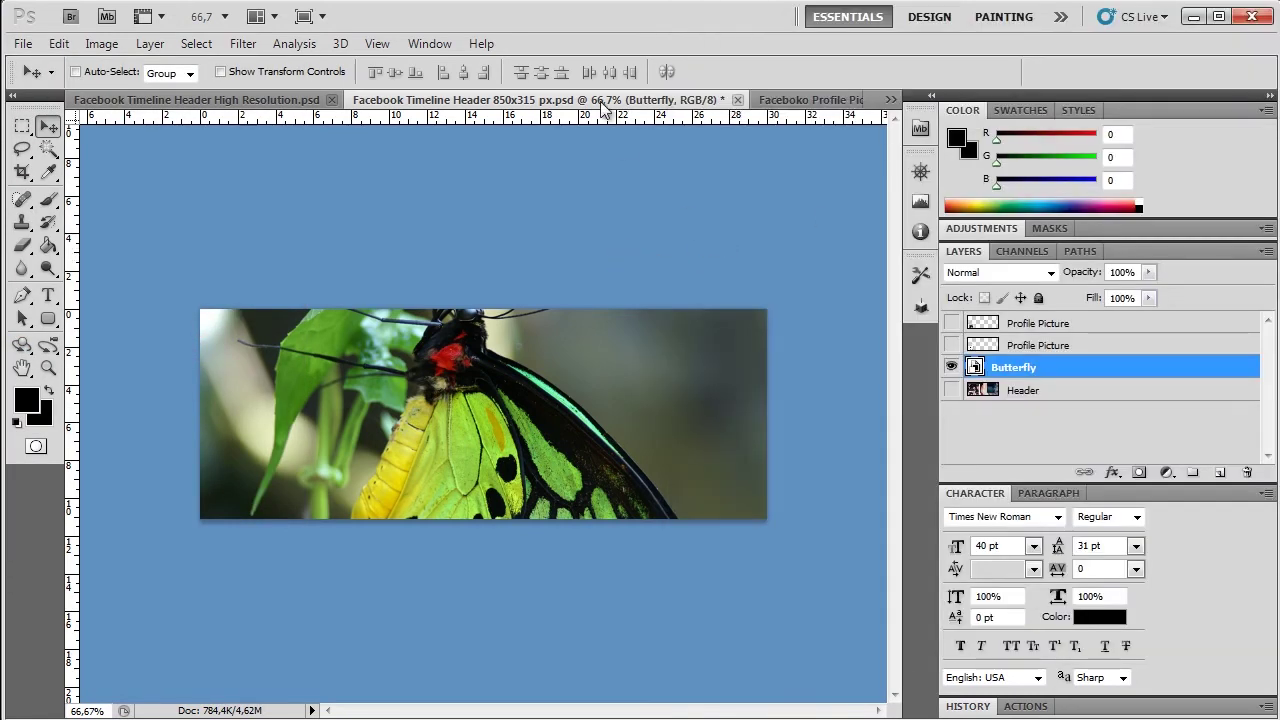
- Glance at the high-resolution header, then view the butterfly banner at 100%
{"action": "left_click", "coordinate": [180, 100]}
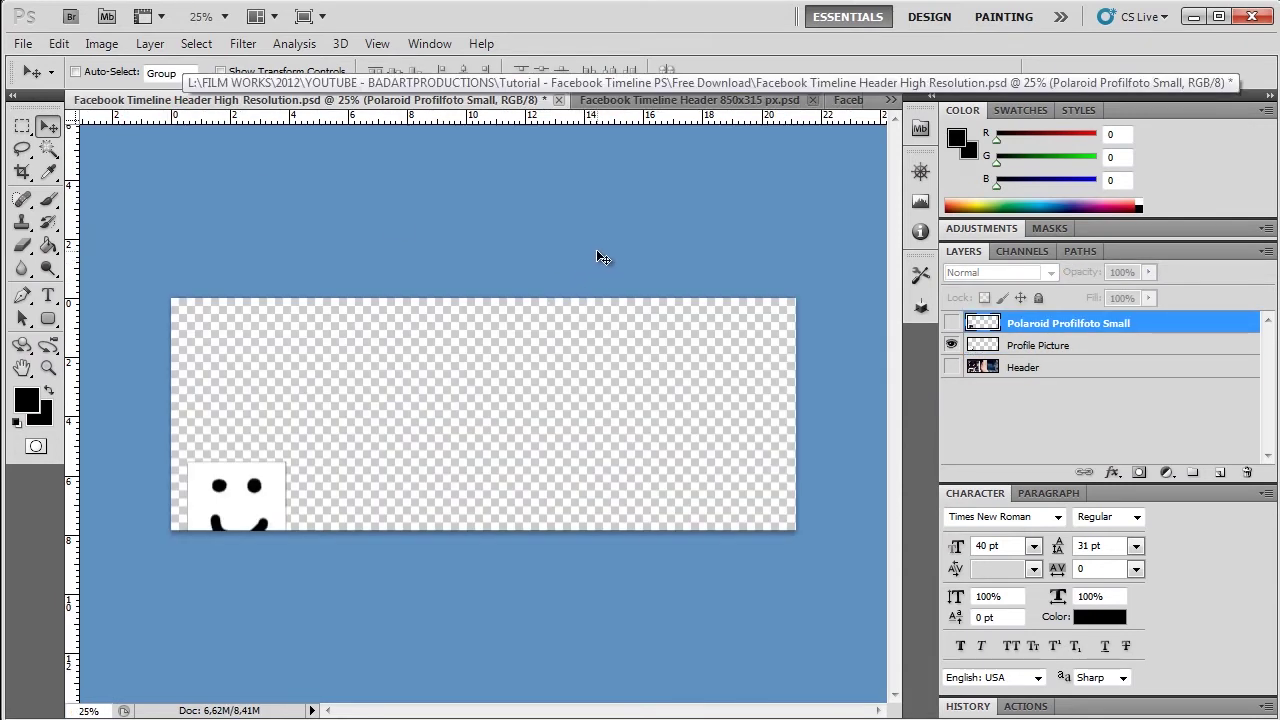
{"action": "left_click", "coordinate": [663, 100]}
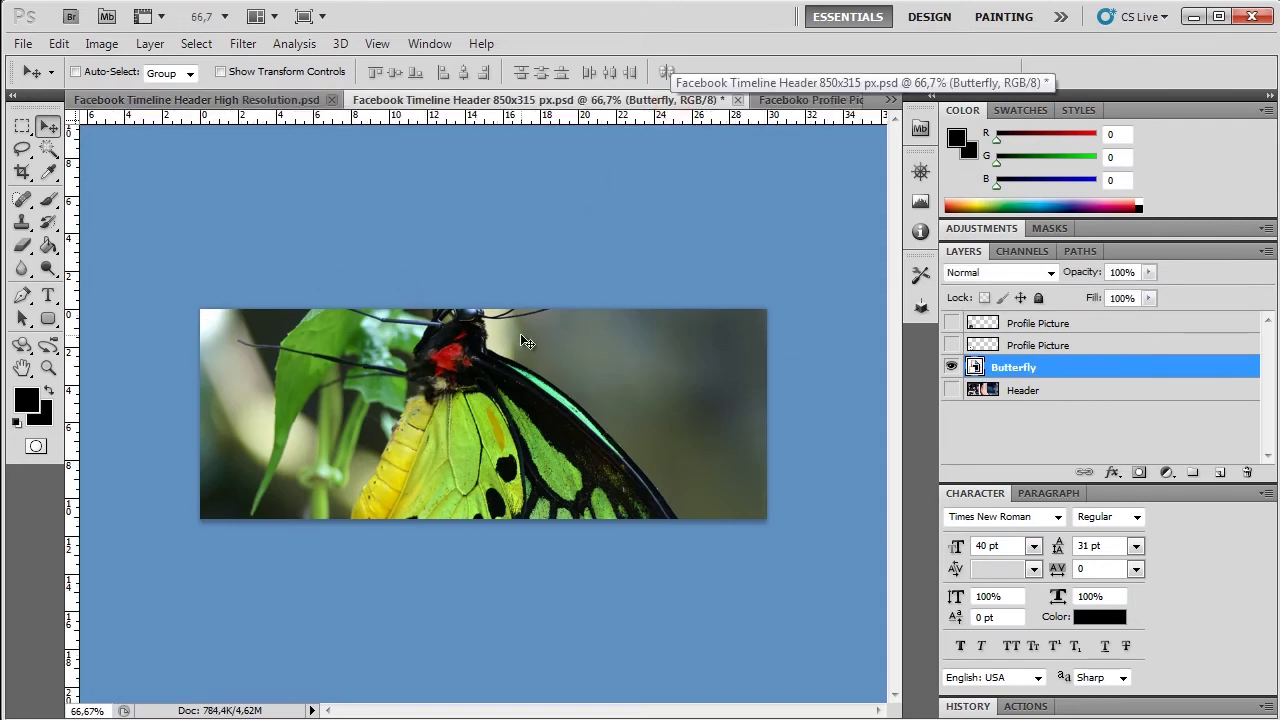
{"action": "key", "text": "ctrl+plus"}
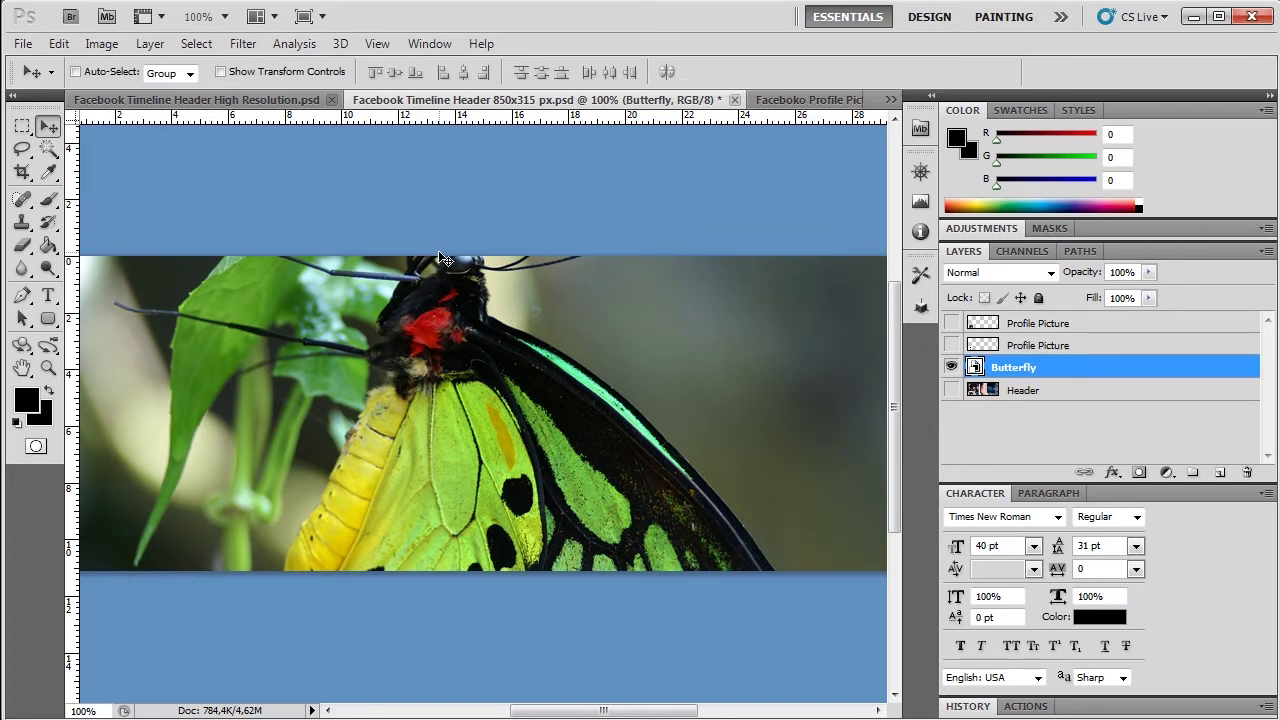
- Bring up the high-resolution header document at 25% zoom
{"action": "left_click", "coordinate": [281, 103]}
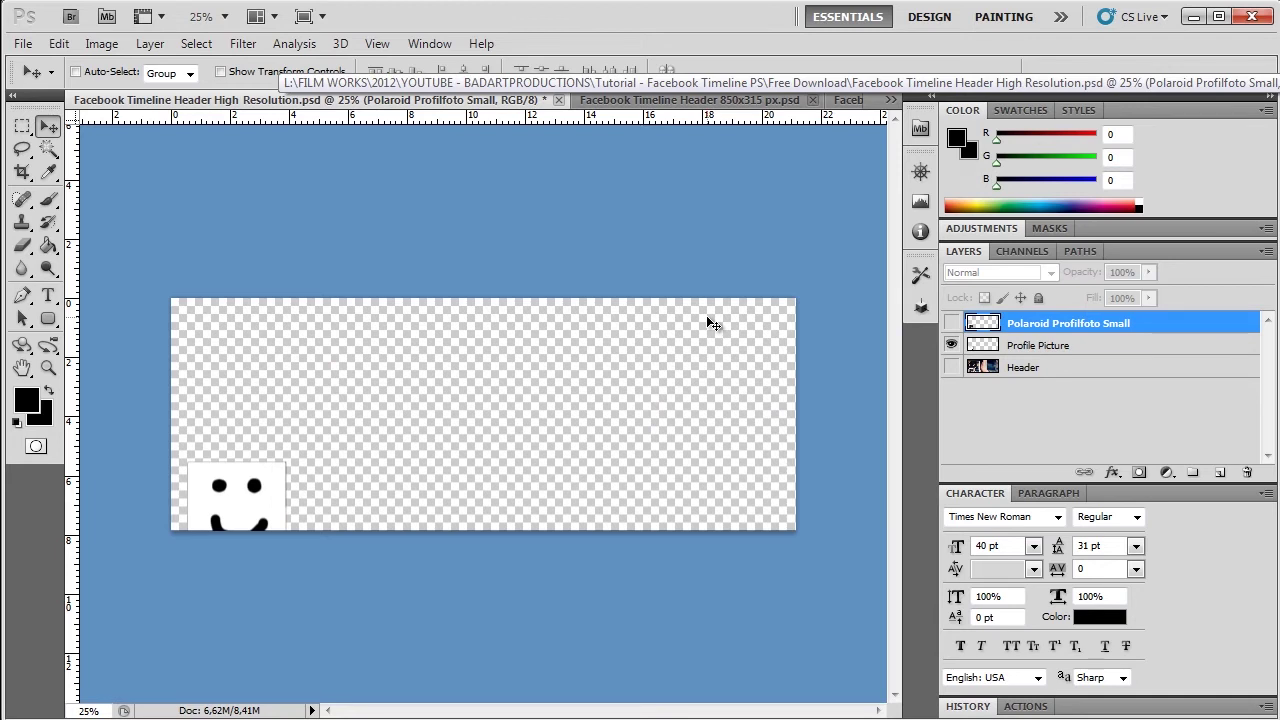
{"action": "left_click", "coordinate": [648, 335]}
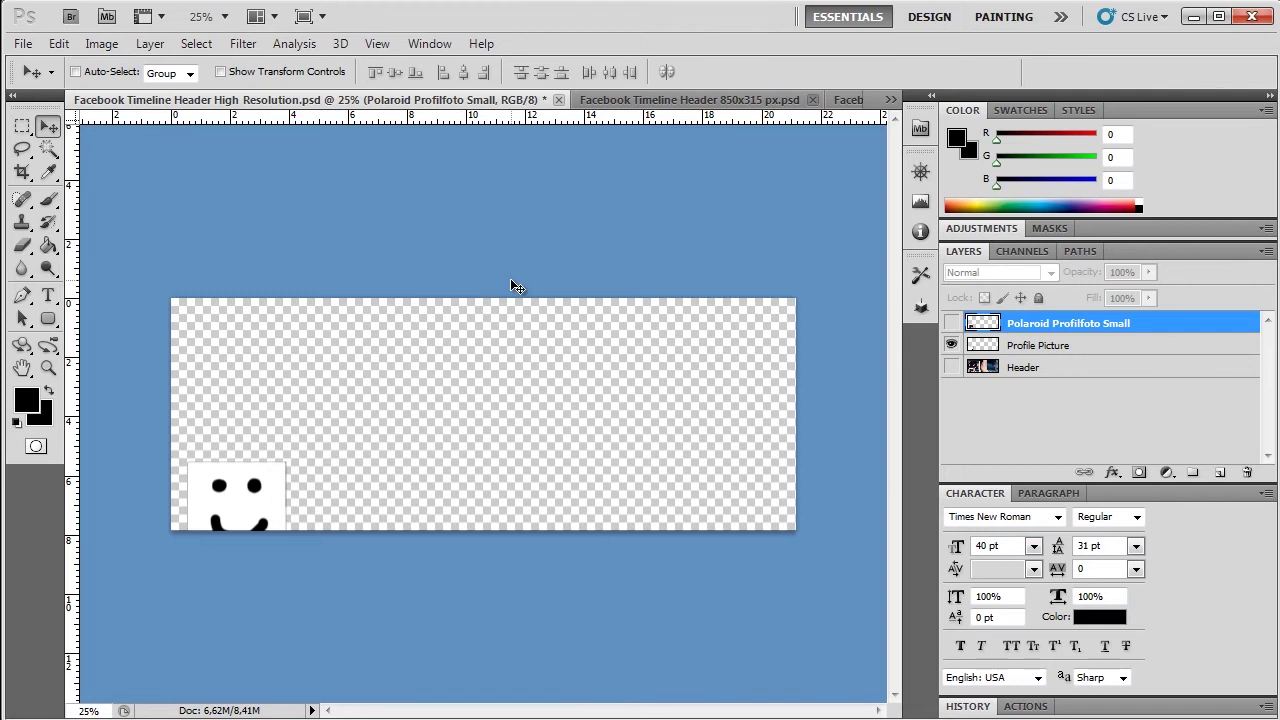
{"action": "key", "text": "ctrl+plus"}
{"action": "key", "text": "ctrl+minus"}
- Leave the high-resolution file's header photo showing with Polaroid hidden, then return to the butterfly banner
{"action": "left_click", "coordinate": [951, 367]}
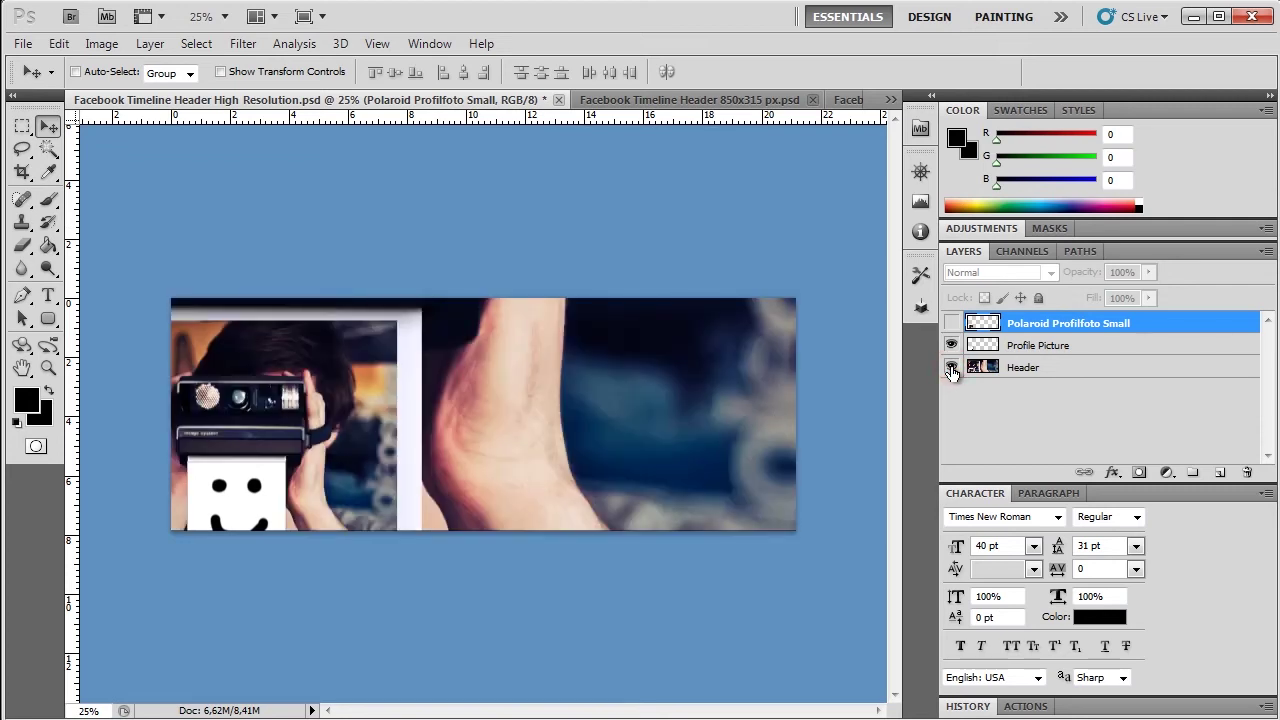
{"action": "left_click", "coordinate": [951, 323]}
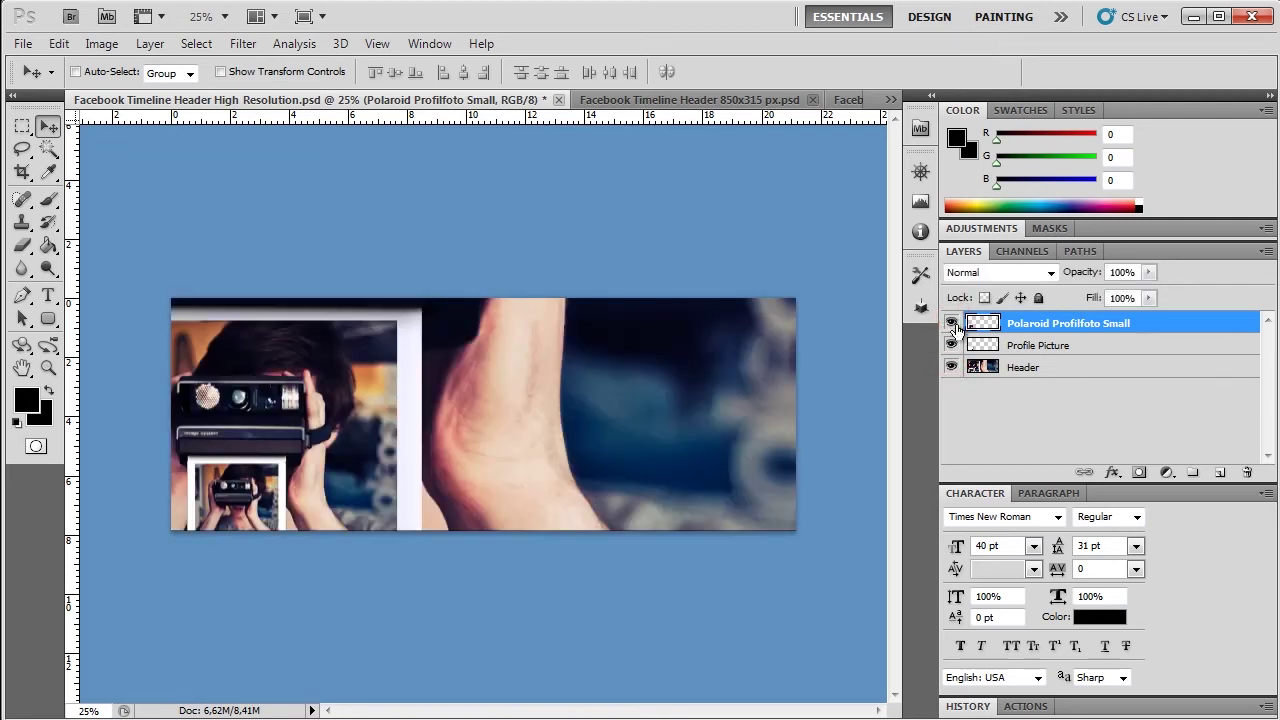
{"action": "left_click", "coordinate": [951, 323]}
{"action": "left_click", "coordinate": [951, 367]}
{"action": "left_click", "coordinate": [951, 367]}
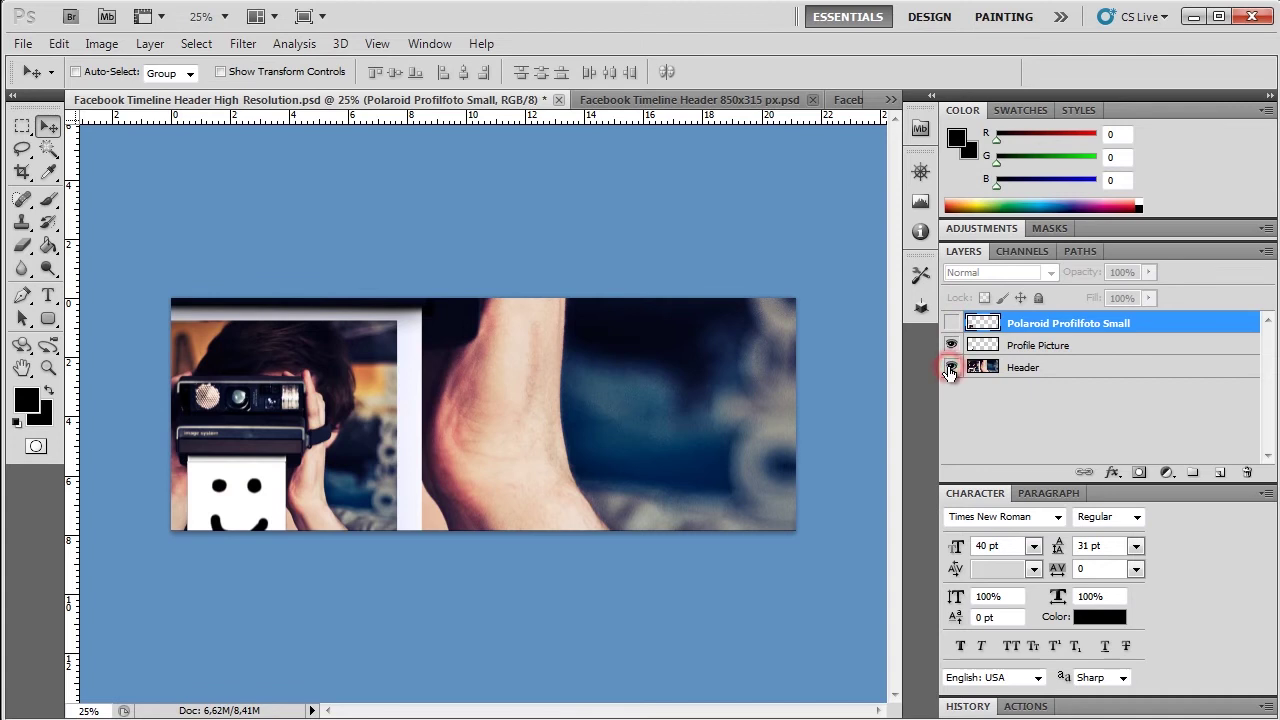
{"action": "left_click", "coordinate": [688, 101]}
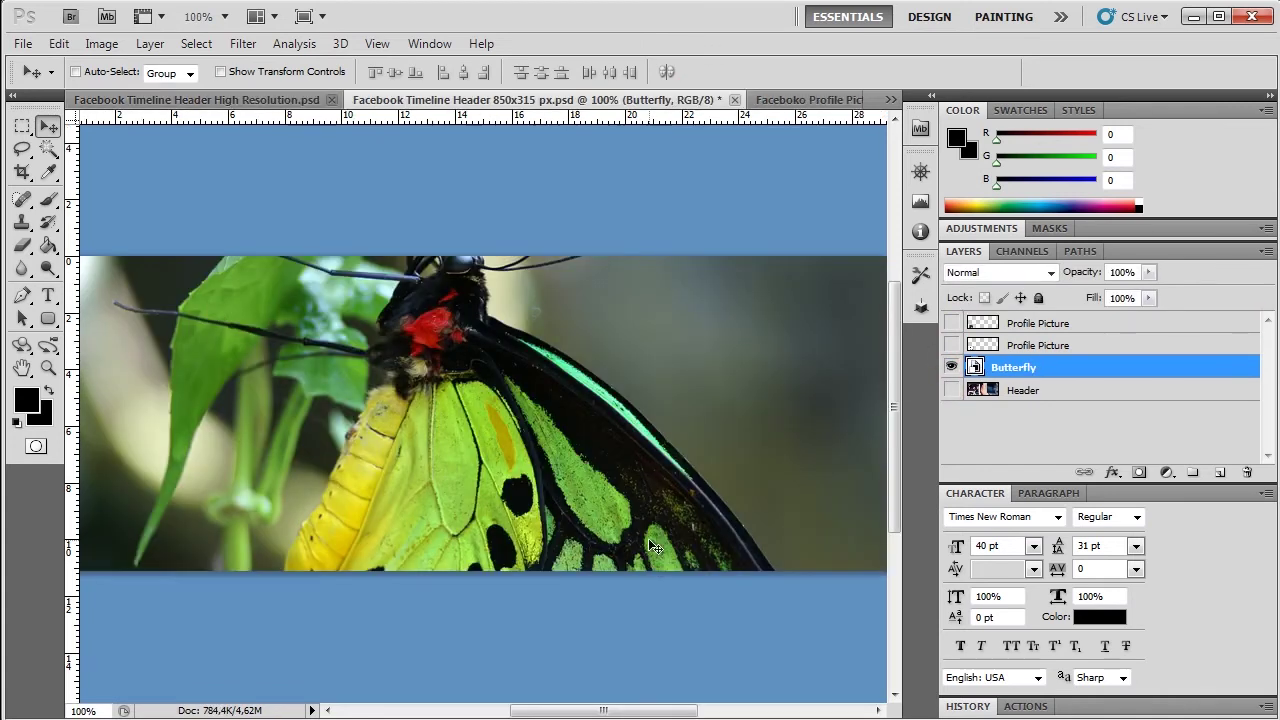
- Try Image Size 72 ppi and 850 px width (315 height) on the high-resolution header, then cancel
{"action": "left_click", "coordinate": [290, 100]}
{"action": "left_click", "coordinate": [101, 43]}
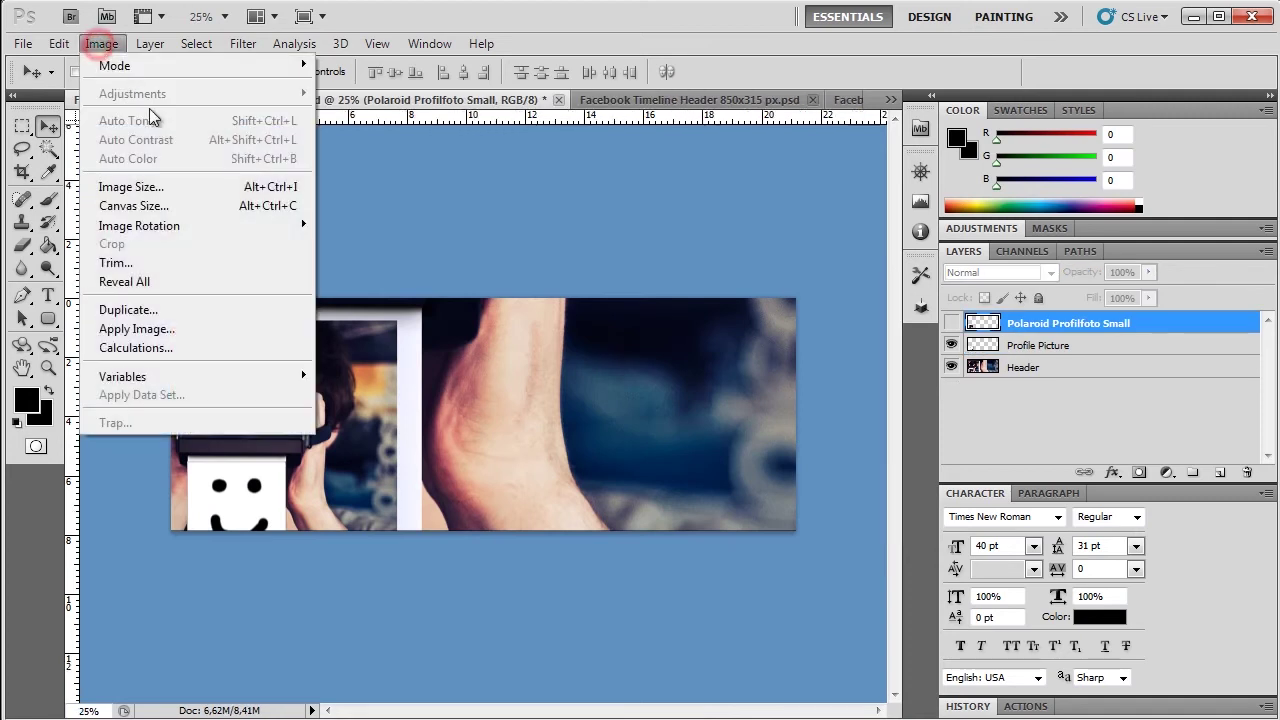
{"action": "left_click", "coordinate": [205, 188]}
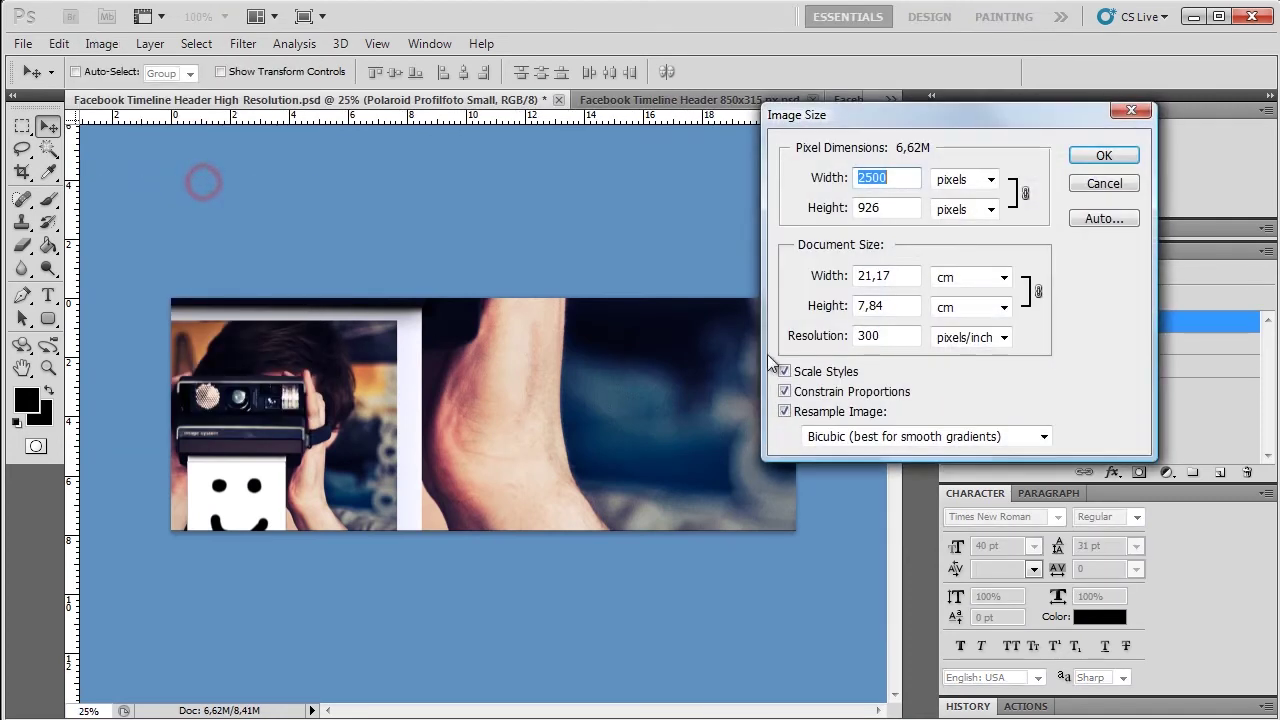
{"action": "double_click", "coordinate": [889, 337]}
{"action": "type", "text": "72"}
{"action": "double_click", "coordinate": [898, 189]}
{"action": "type", "text": "8250"}
{"action": "key", "text": "BackSpace"}
{"action": "key", "text": "BackSpace"}
{"action": "key", "text": "BackSpace"}
{"action": "type", "text": "50"}
{"action": "left_click", "coordinate": [886, 208]}
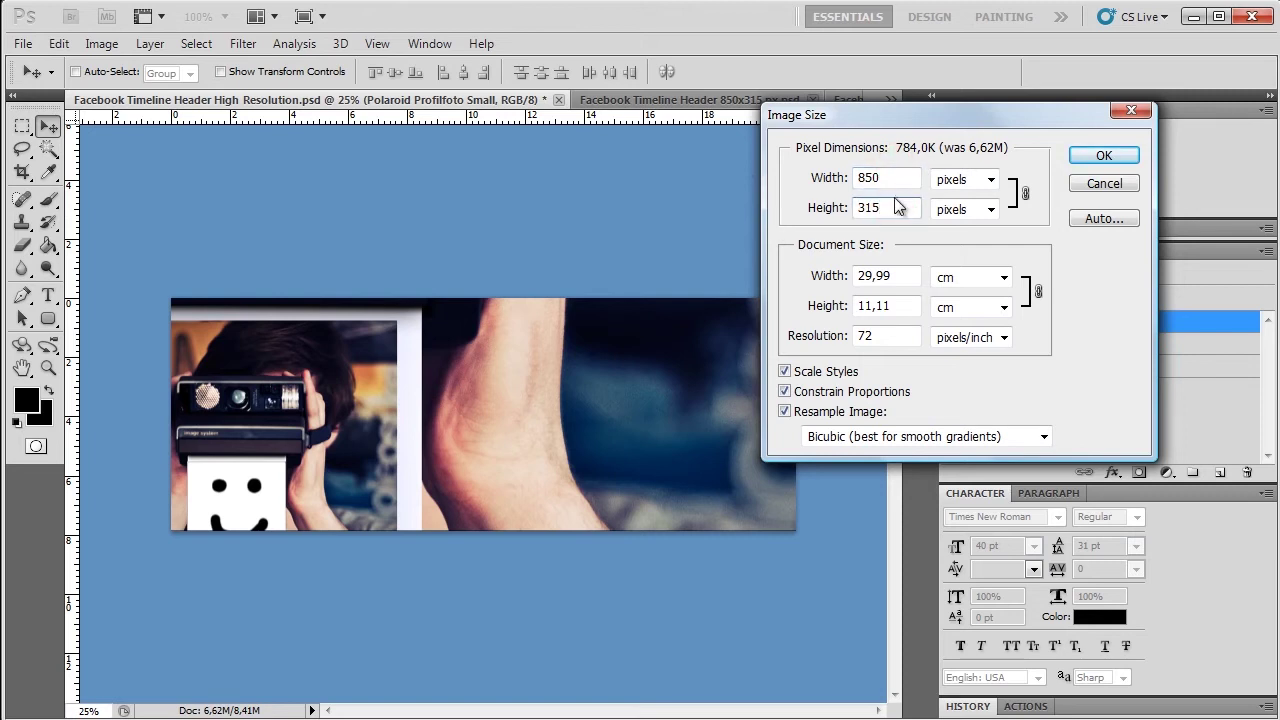
{"action": "double_click", "coordinate": [892, 336]}
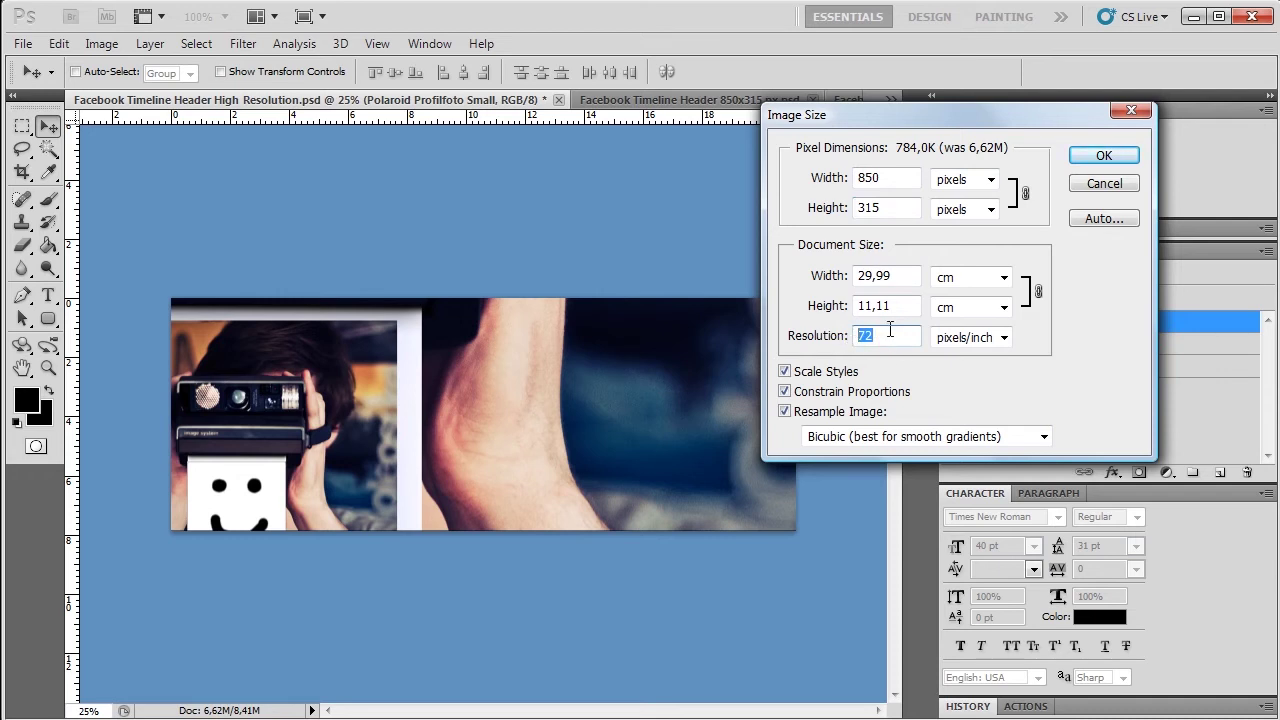
{"action": "left_click", "coordinate": [1104, 183]}
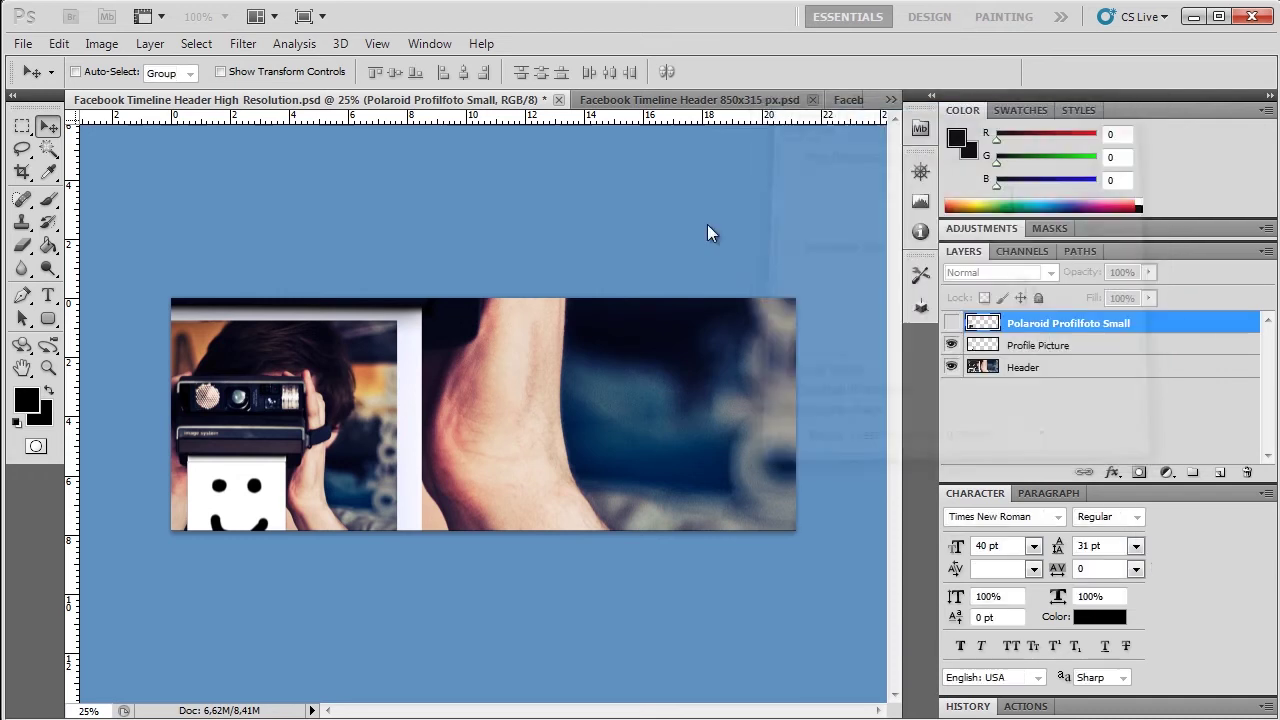
- Check the high-resolution header's Image Size values, 300 ppi and 2500 px wide, then cancel
{"action": "left_click", "coordinate": [661, 97]}
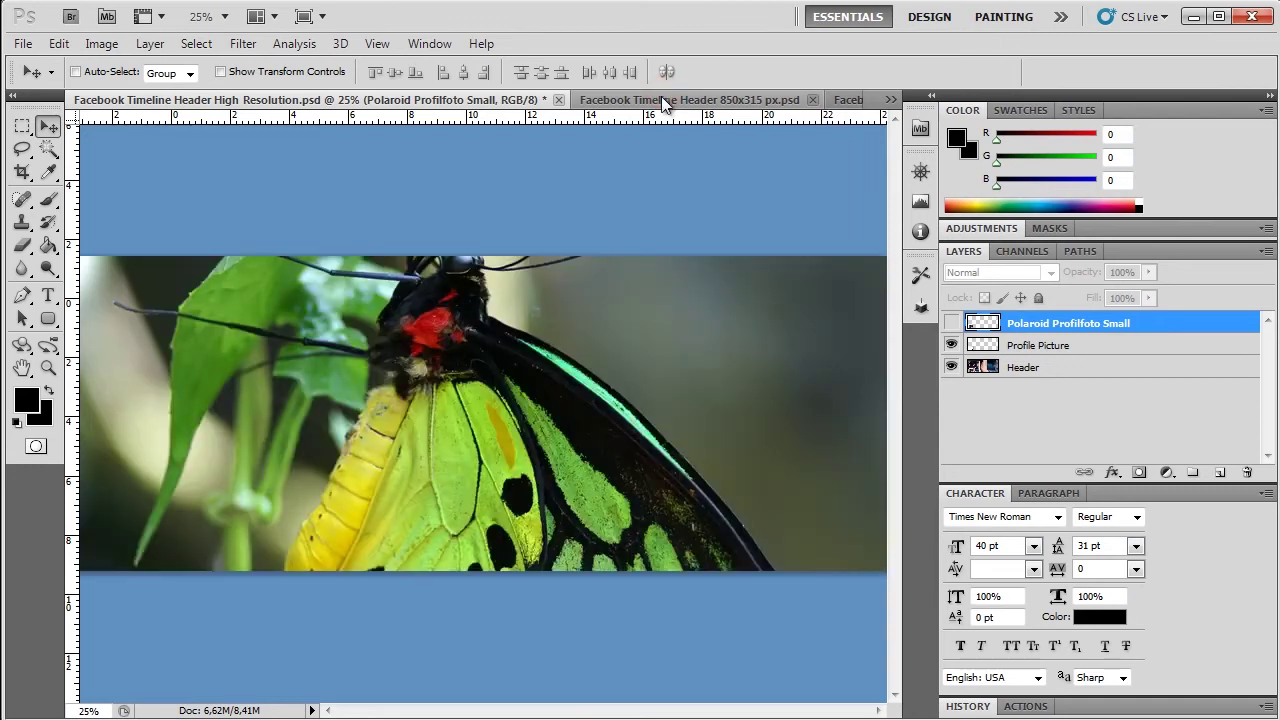
{"action": "left_click", "coordinate": [245, 97]}
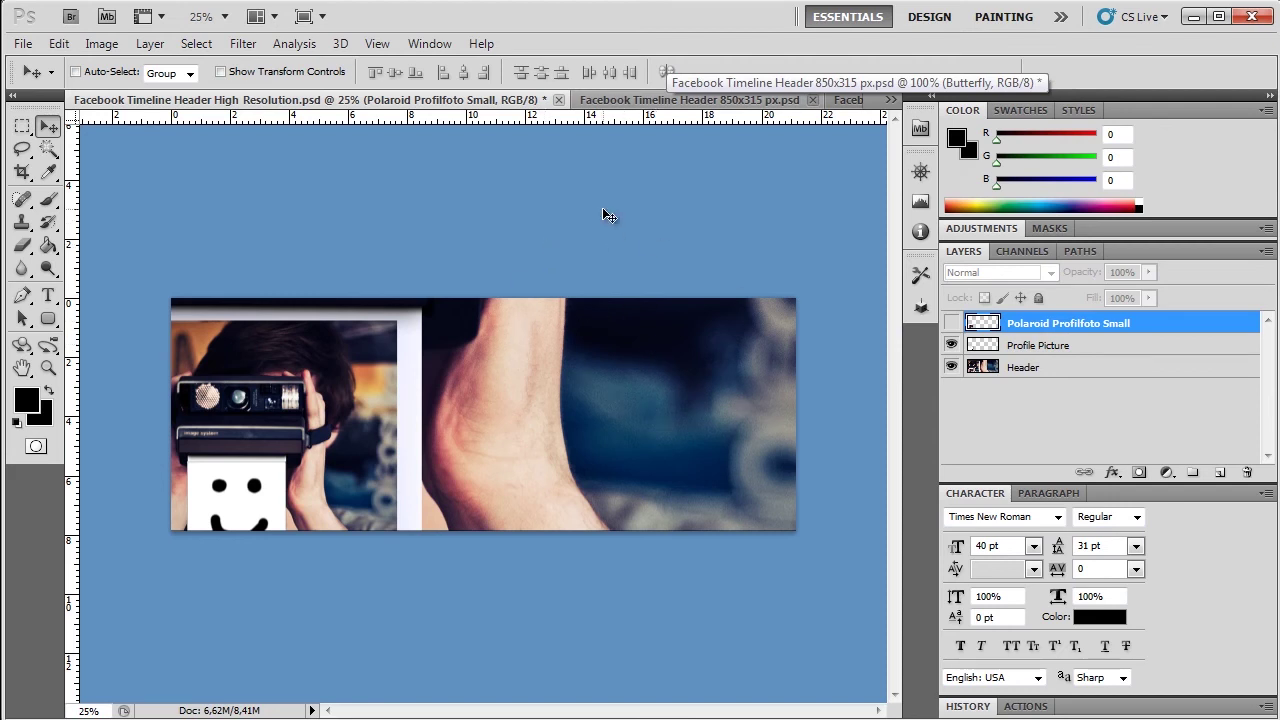
{"action": "left_click", "coordinate": [93, 43]}
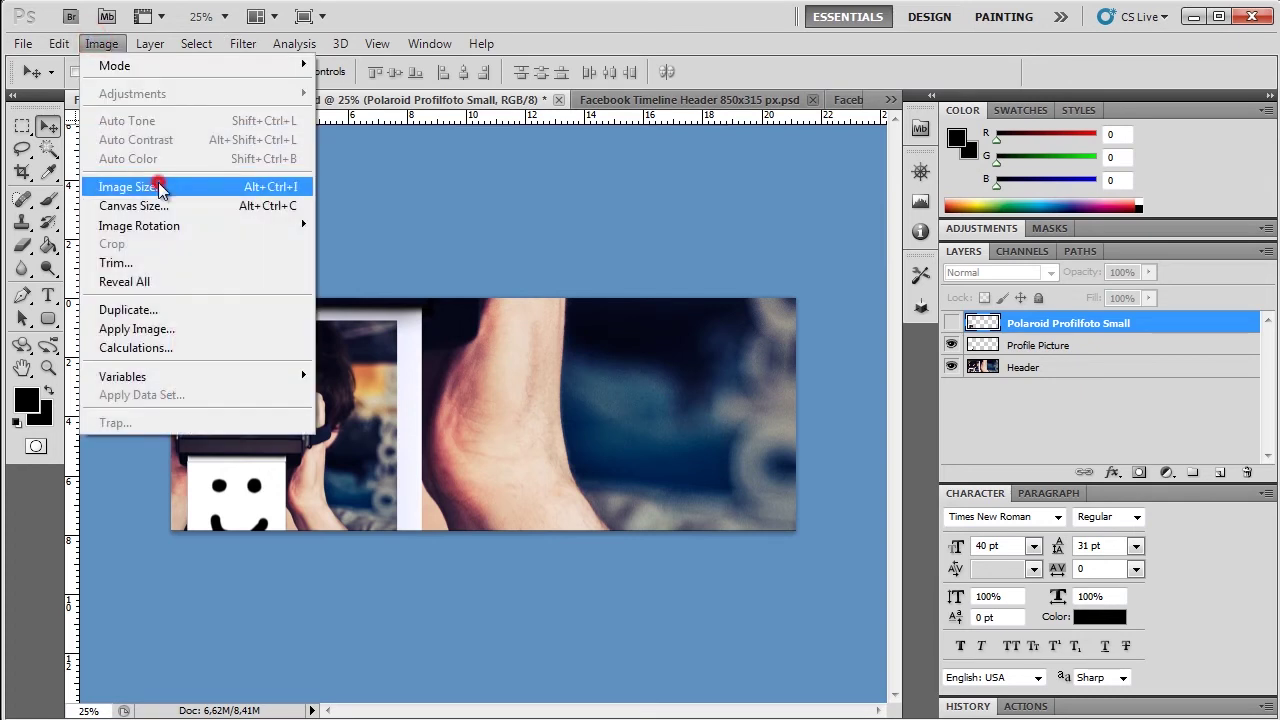
{"action": "left_click", "coordinate": [160, 189]}
{"action": "double_click", "coordinate": [903, 335]}
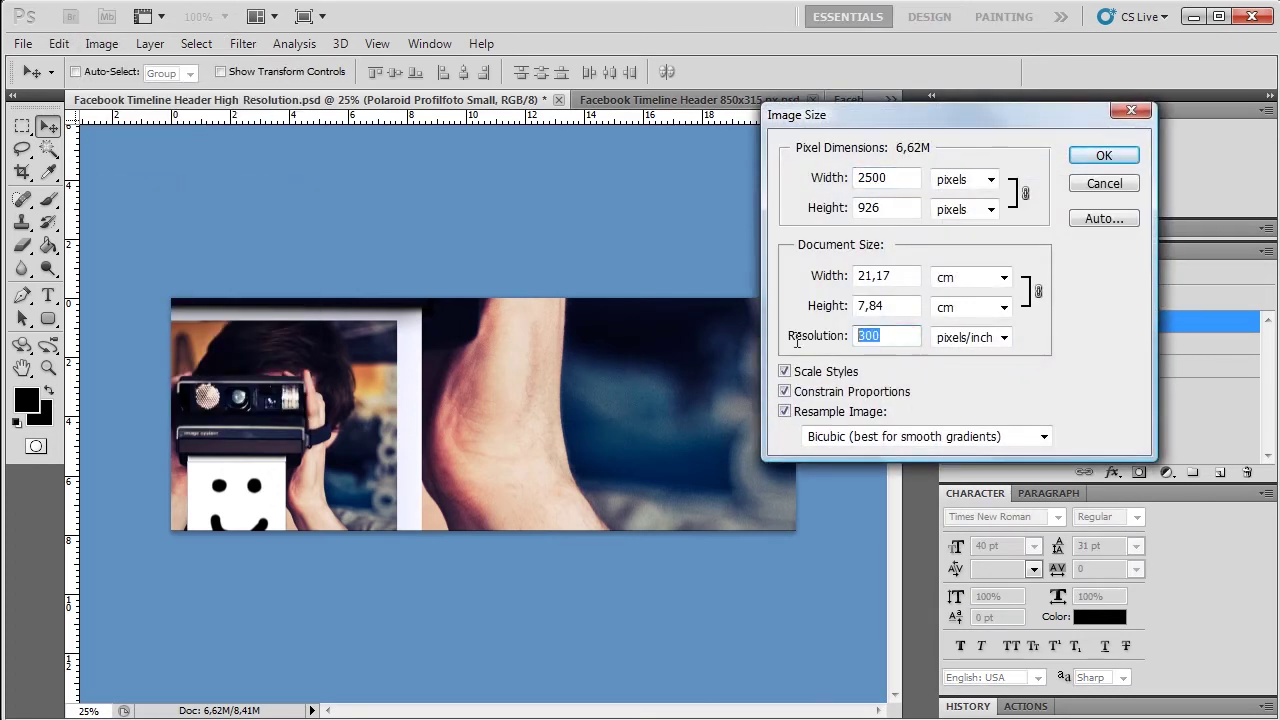
{"action": "left_click_drag", "start_coordinate": [820, 115], "coordinate": [550, 146]}
{"action": "double_click", "coordinate": [625, 366]}
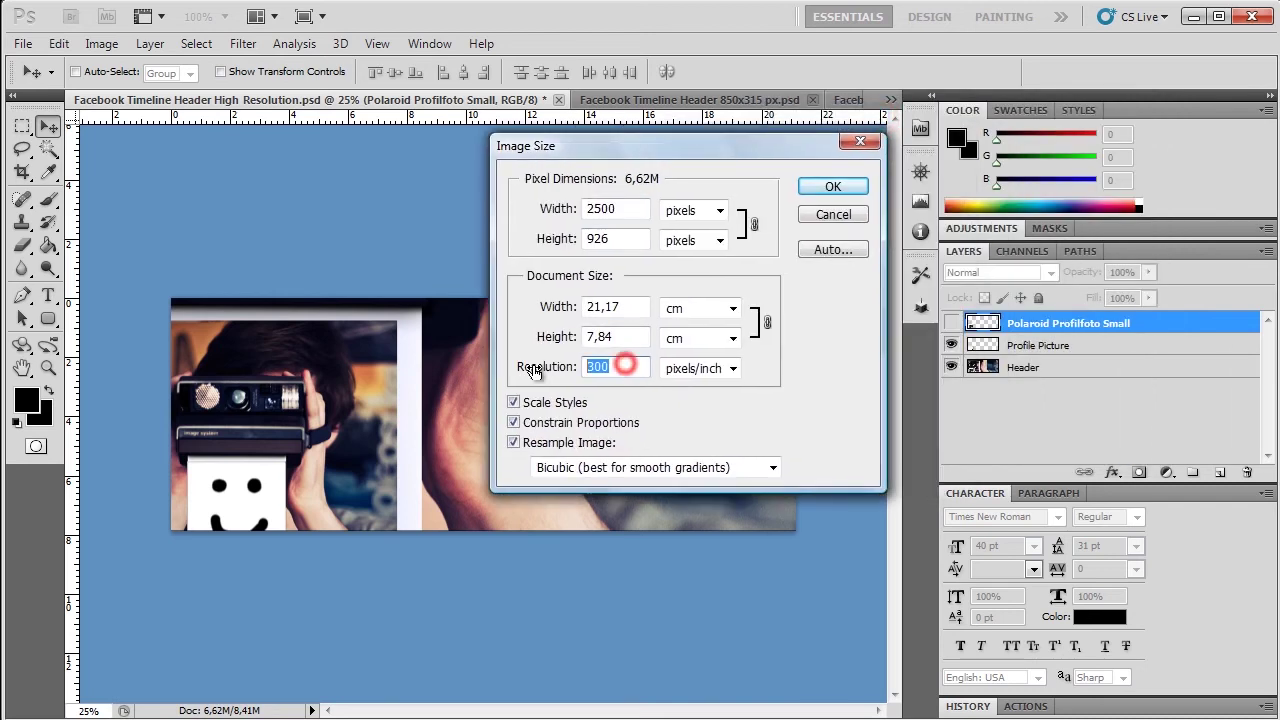
{"action": "left_click", "coordinate": [630, 210]}
{"action": "double_click", "coordinate": [595, 208]}
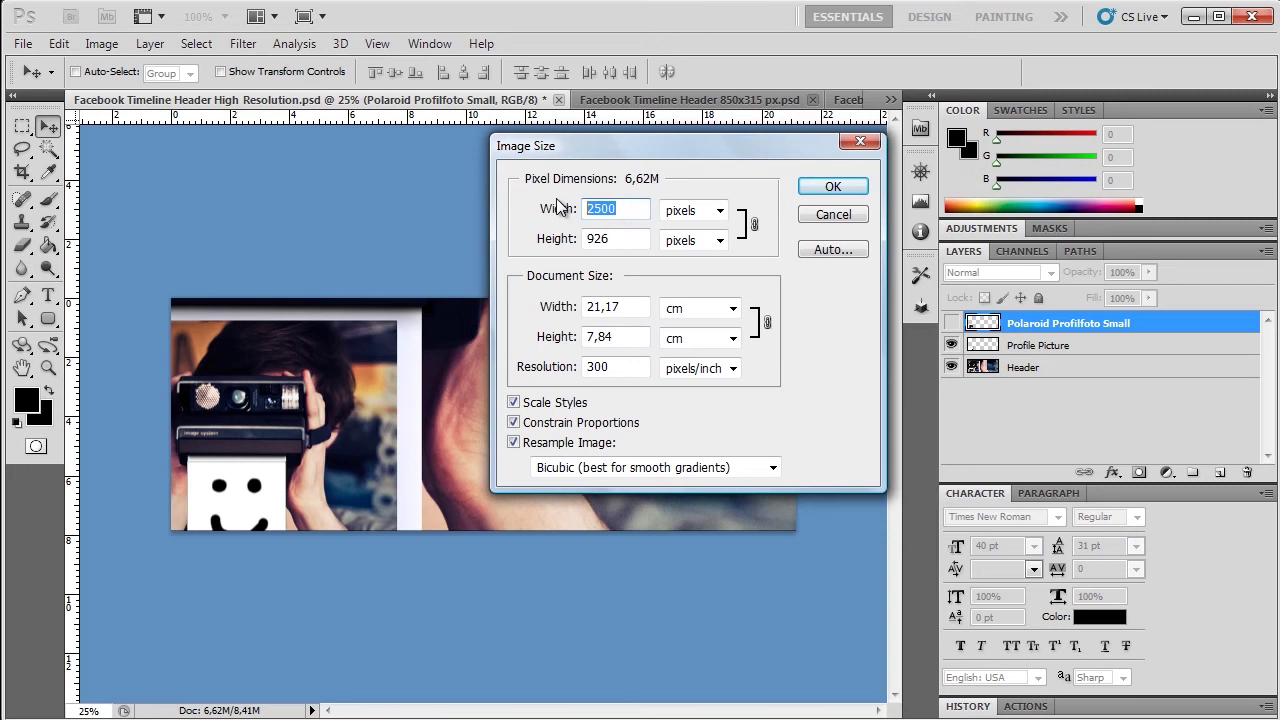
{"action": "left_click", "coordinate": [812, 216]}
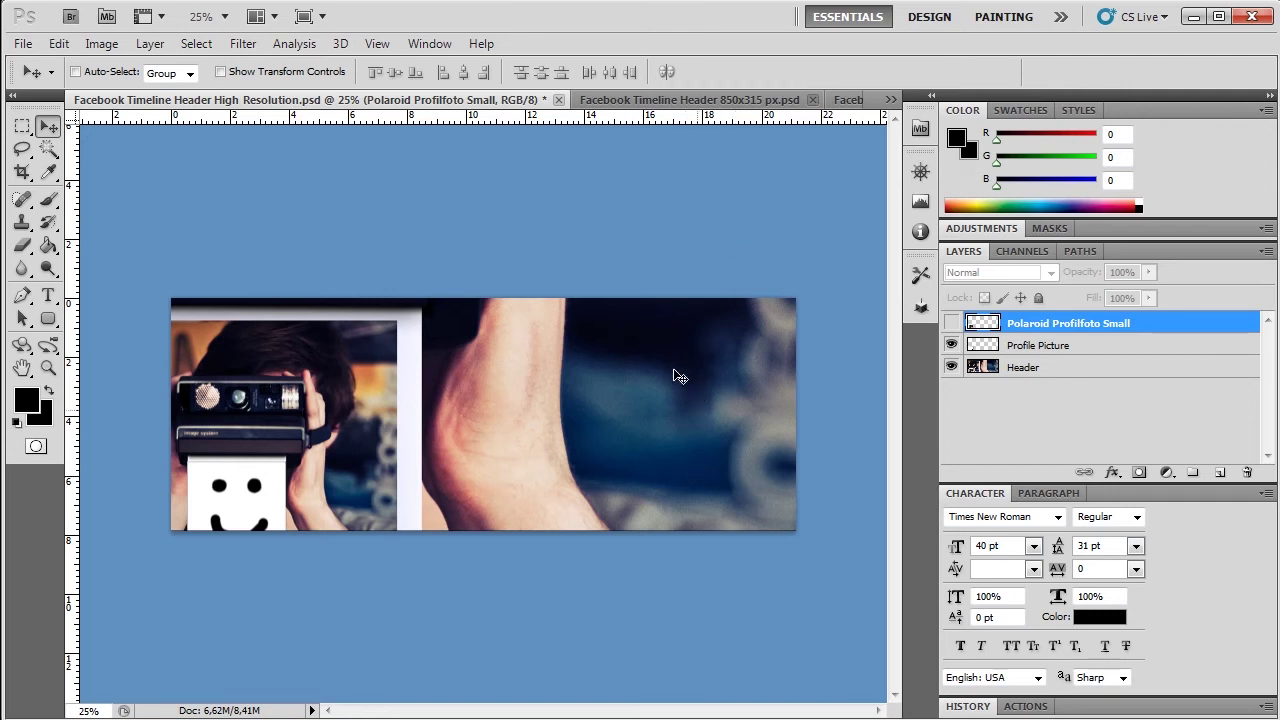
{"action": "left_click", "coordinate": [703, 100]}
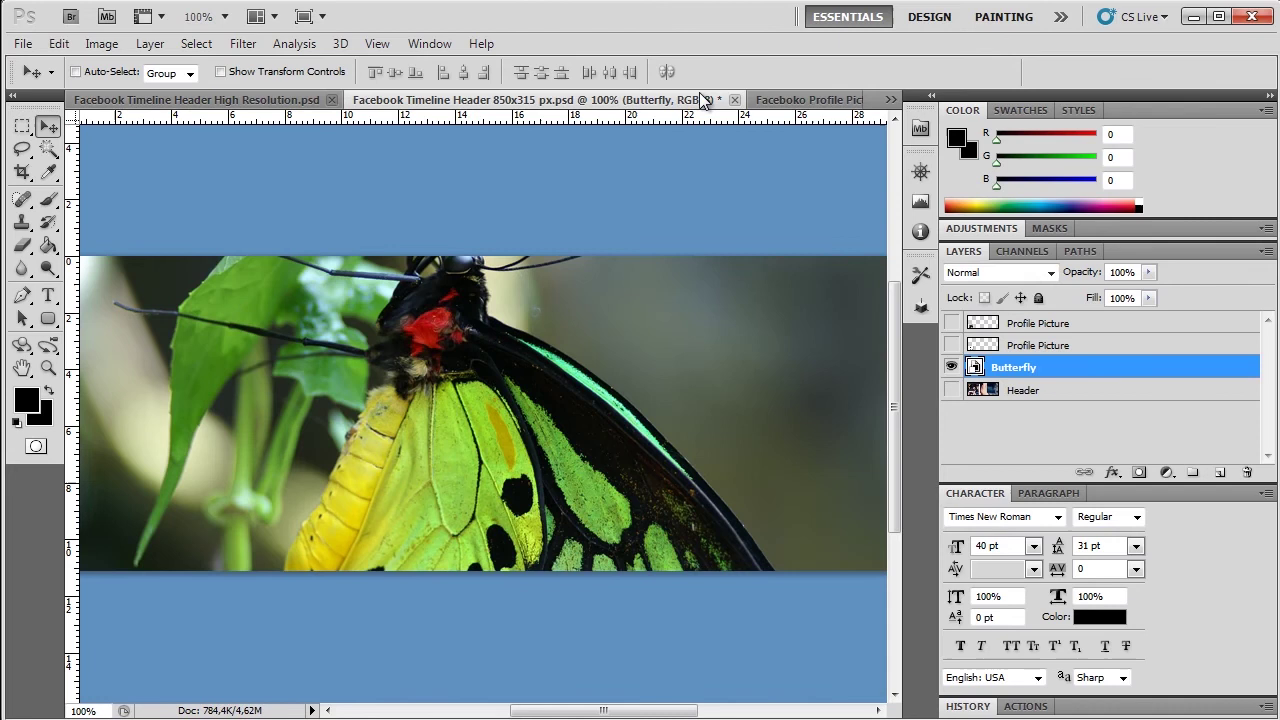
{"action": "left_click", "coordinate": [772, 101]}
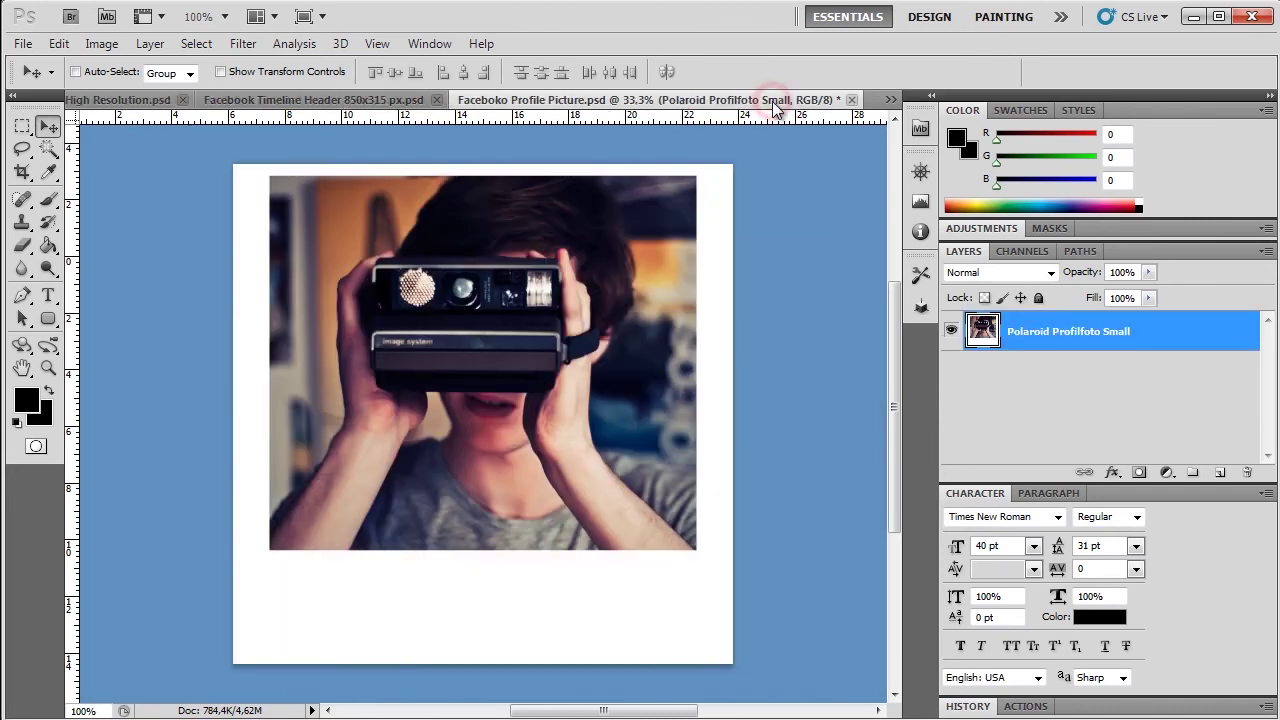
{"action": "left_click", "coordinate": [370, 101]}
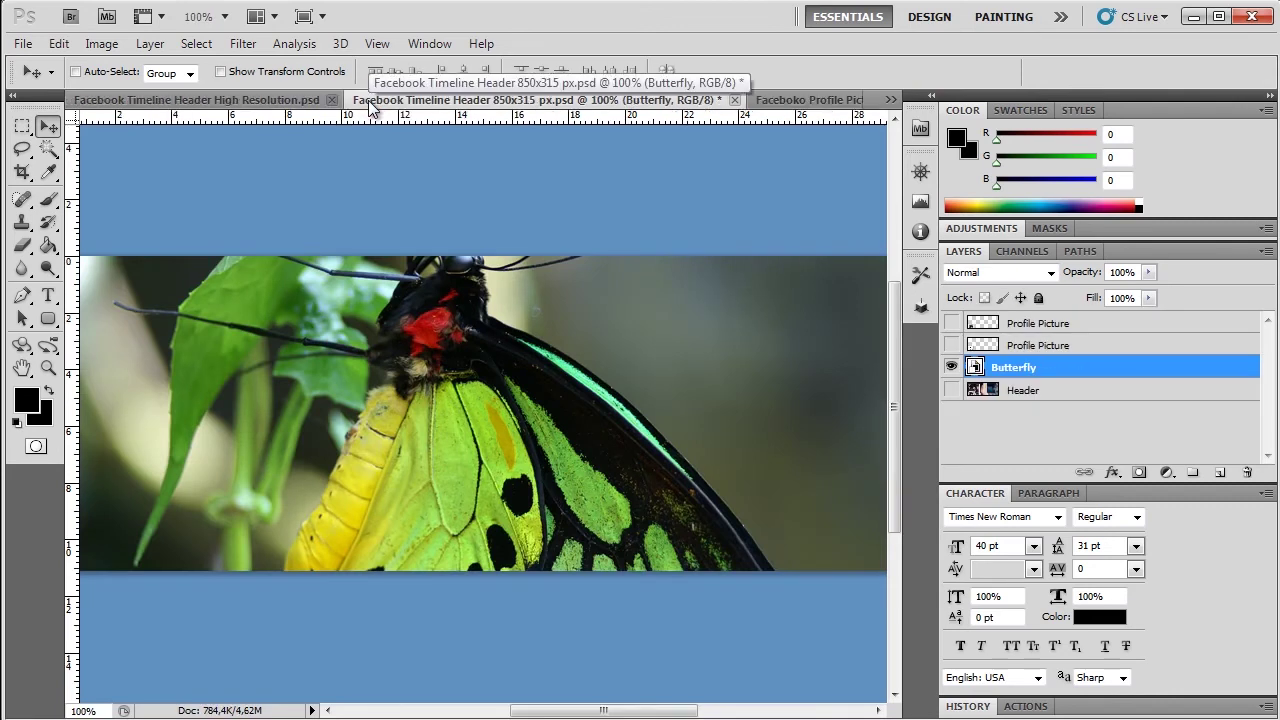
{"action": "left_click", "coordinate": [274, 99]}
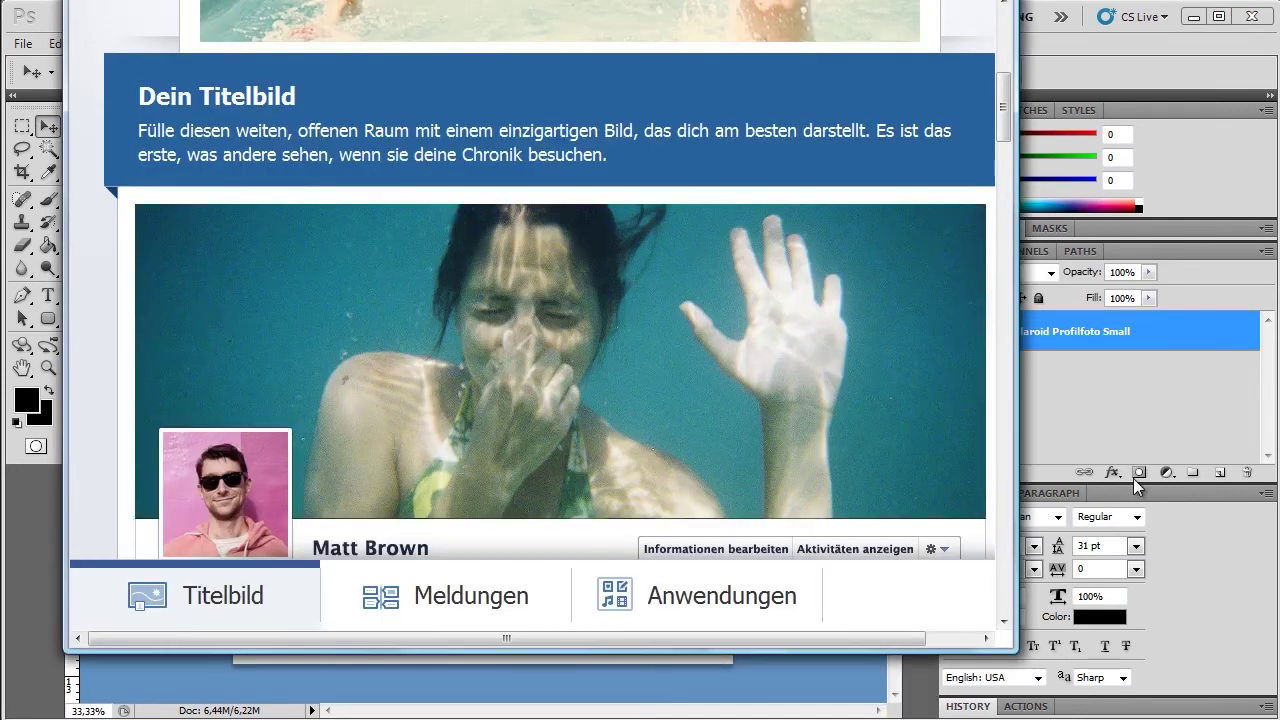
- Start the cover examples slideshow and advance to the rainbow-umbrella sky cover
{"action": "left_click_drag", "start_coordinate": [879, 640], "coordinate": [893, 644]}
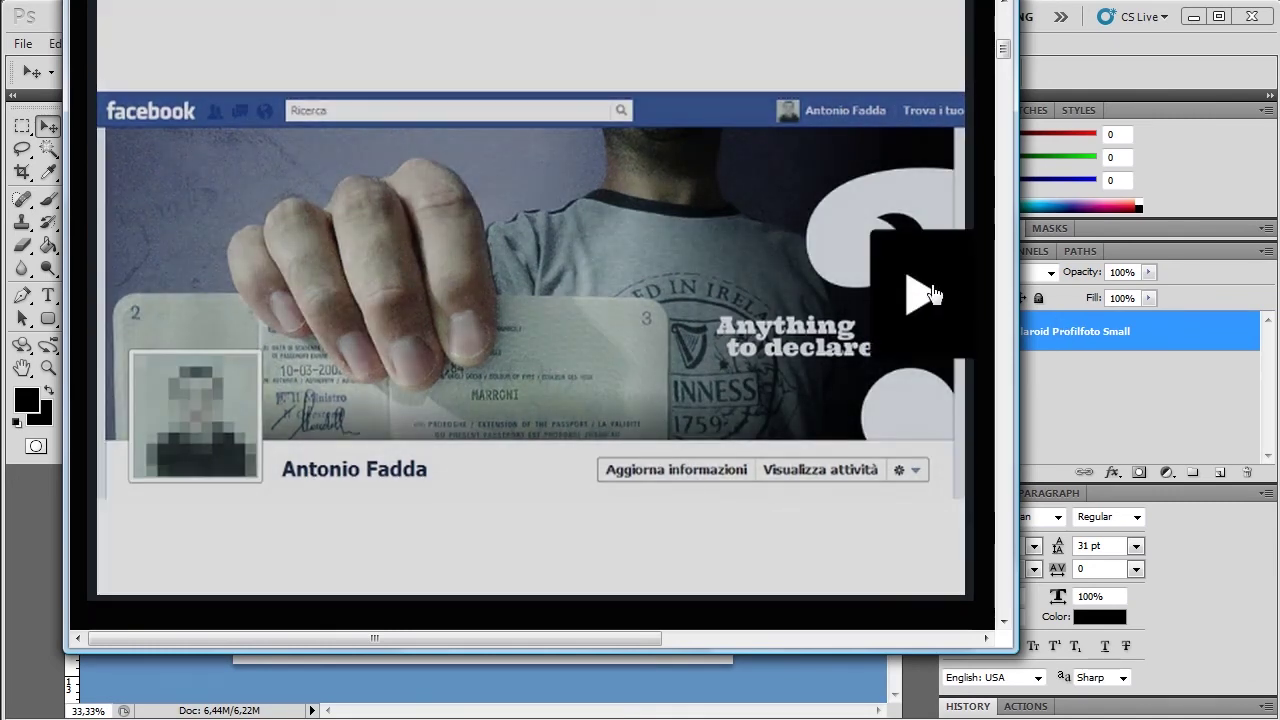
{"action": "left_click", "coordinate": [930, 291]}
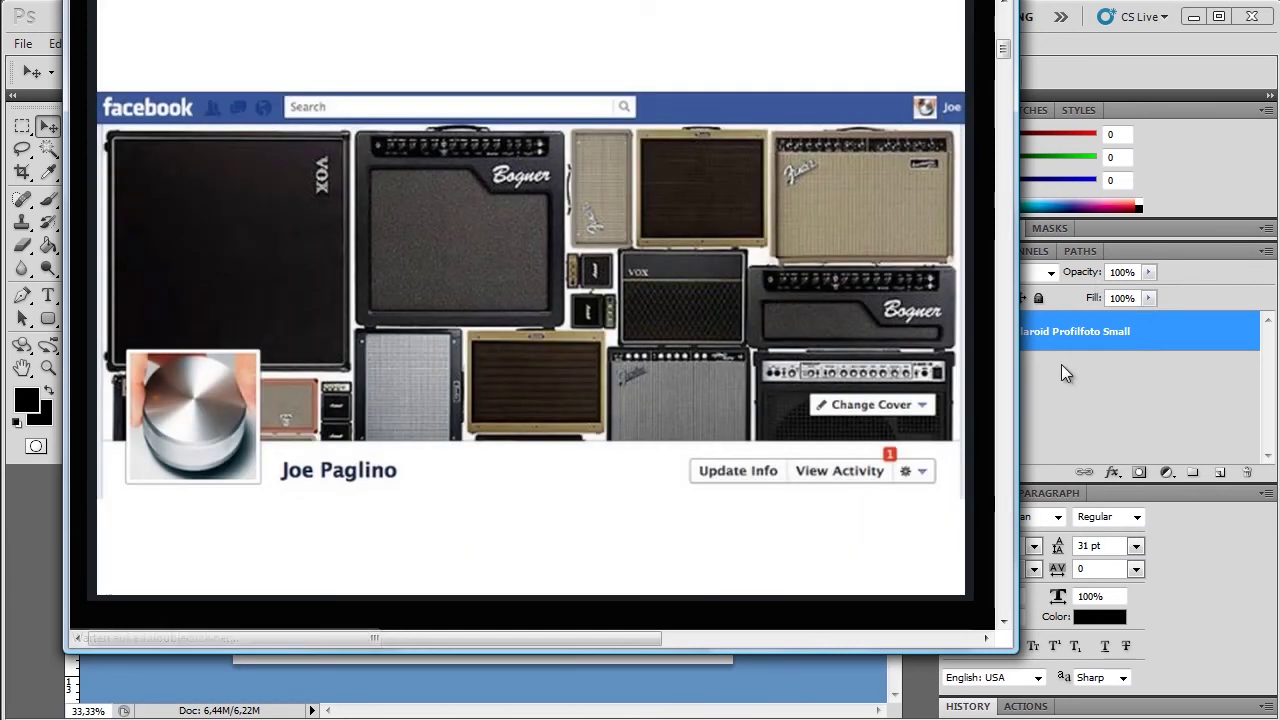
{"action": "left_click", "coordinate": [938, 290]}
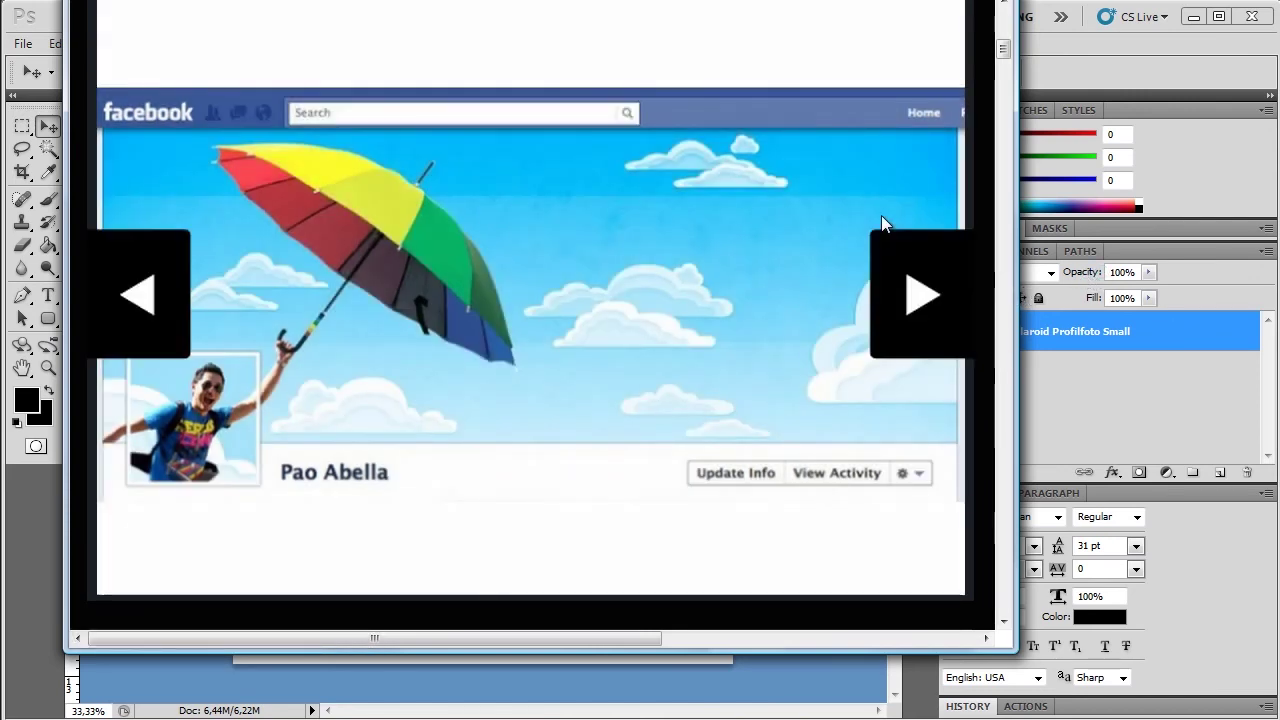
{"action": "left_click", "coordinate": [895, 250]}
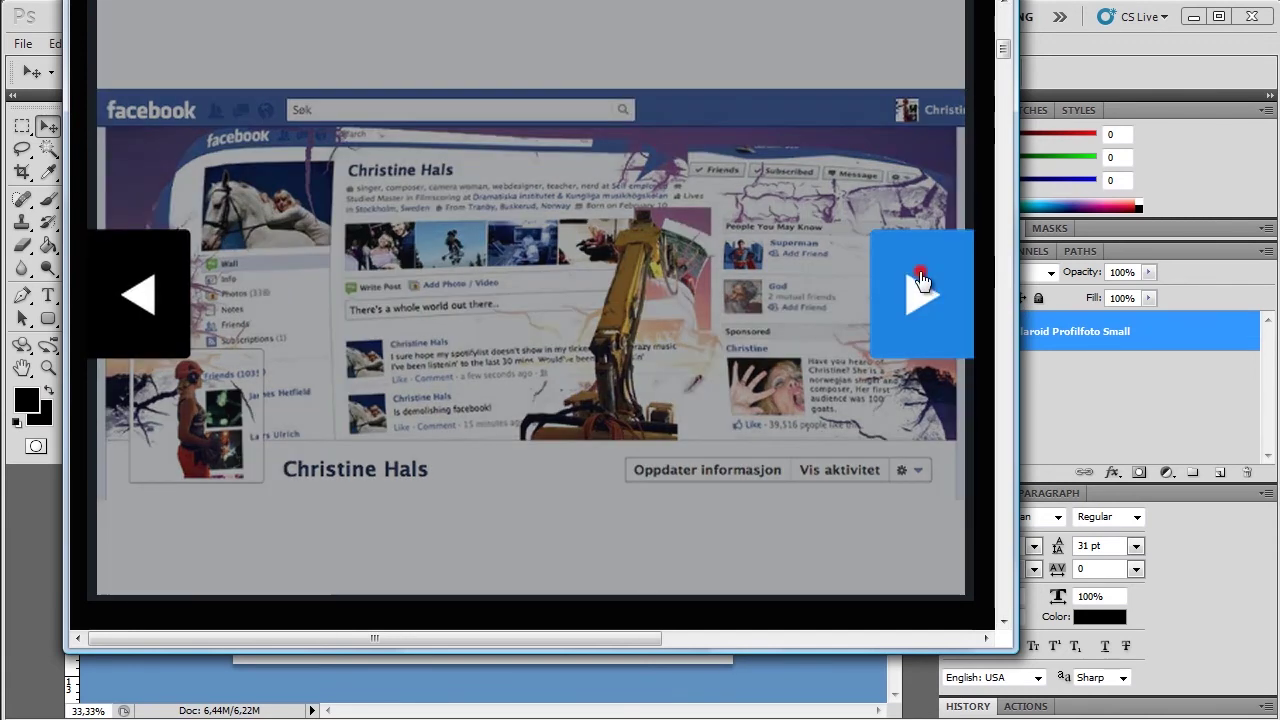
- Advance the slideshow past the Apple-themed, snorkel-and-shark and helmet example covers
{"action": "left_click", "coordinate": [920, 295]}
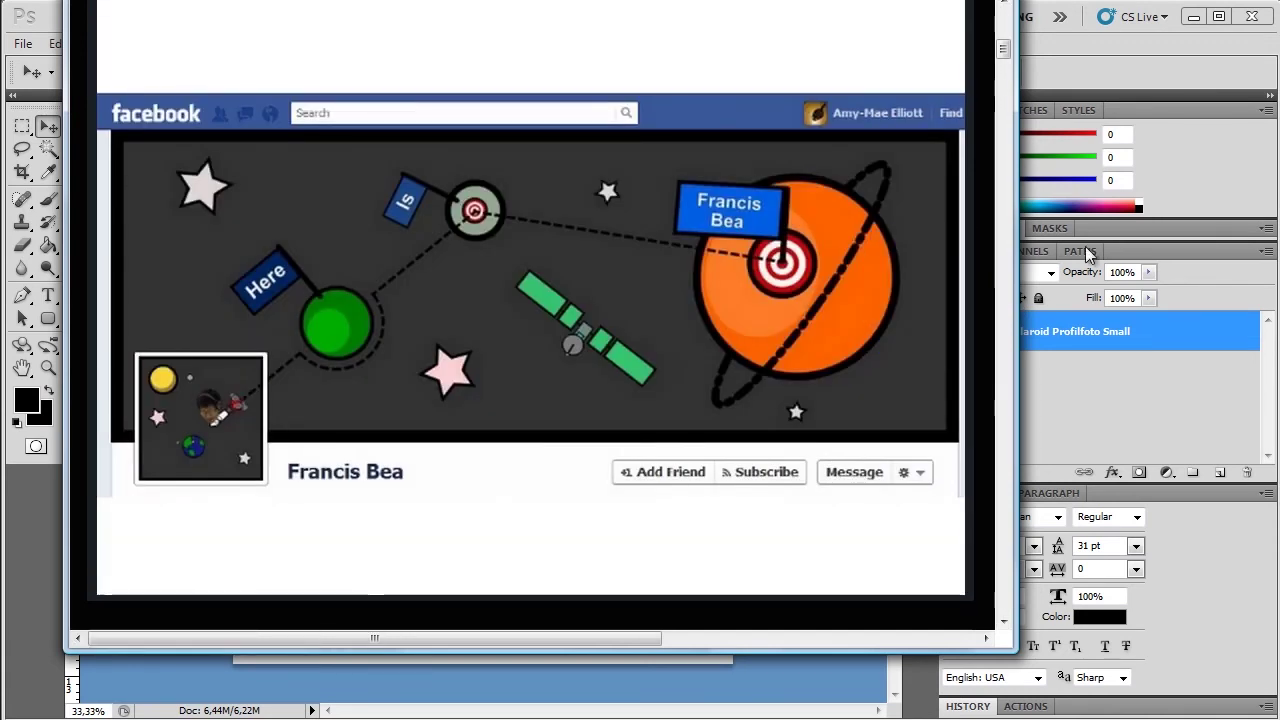
{"action": "left_click", "coordinate": [930, 292]}
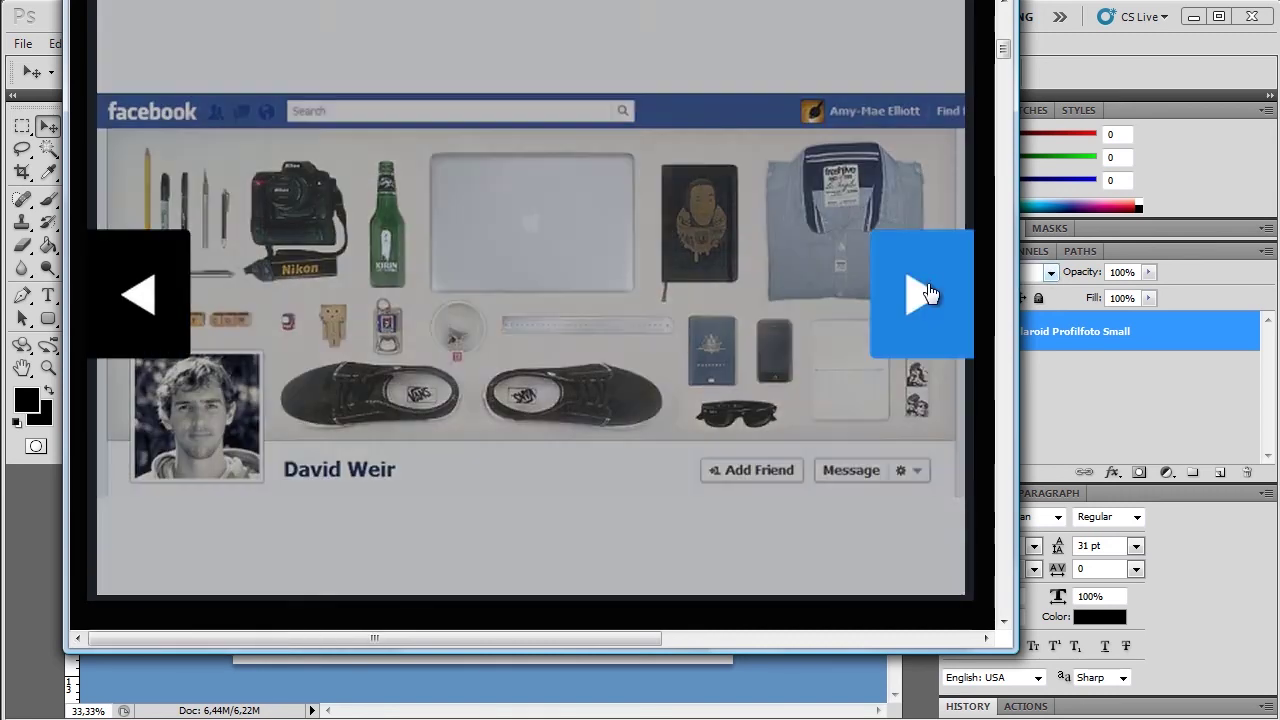
{"action": "left_click", "coordinate": [928, 292]}
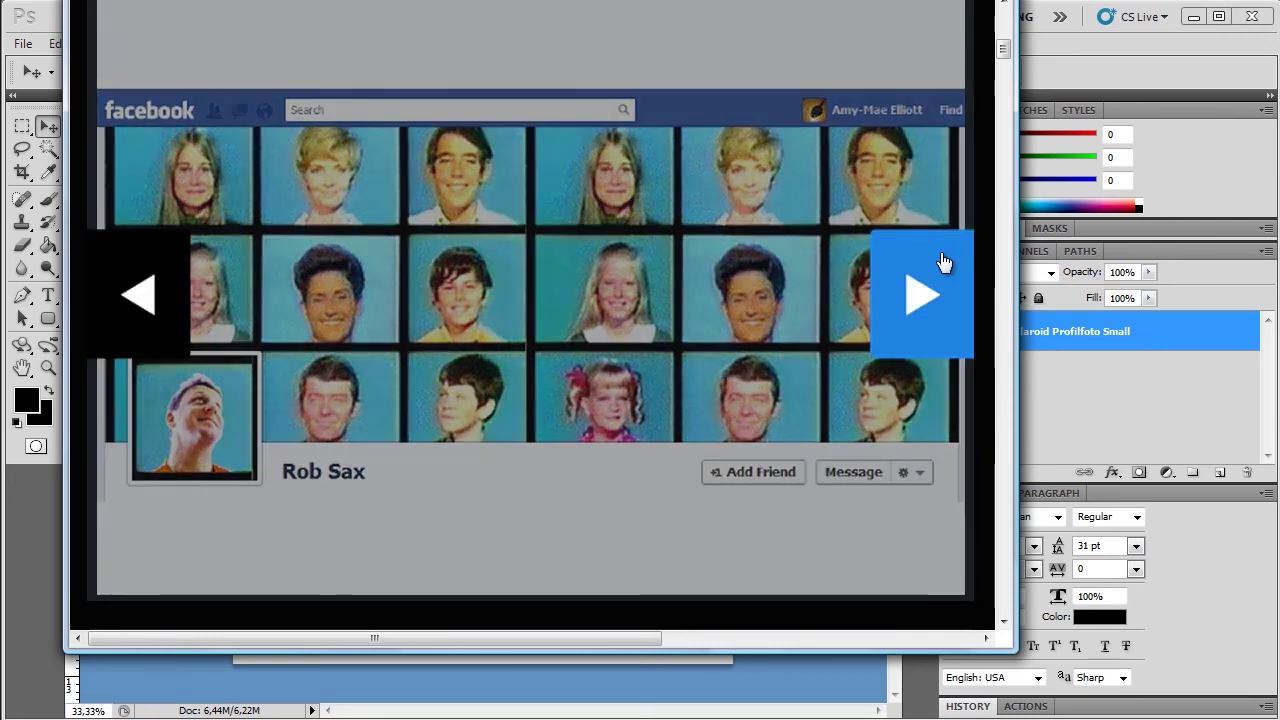
{"action": "left_click", "coordinate": [940, 251]}
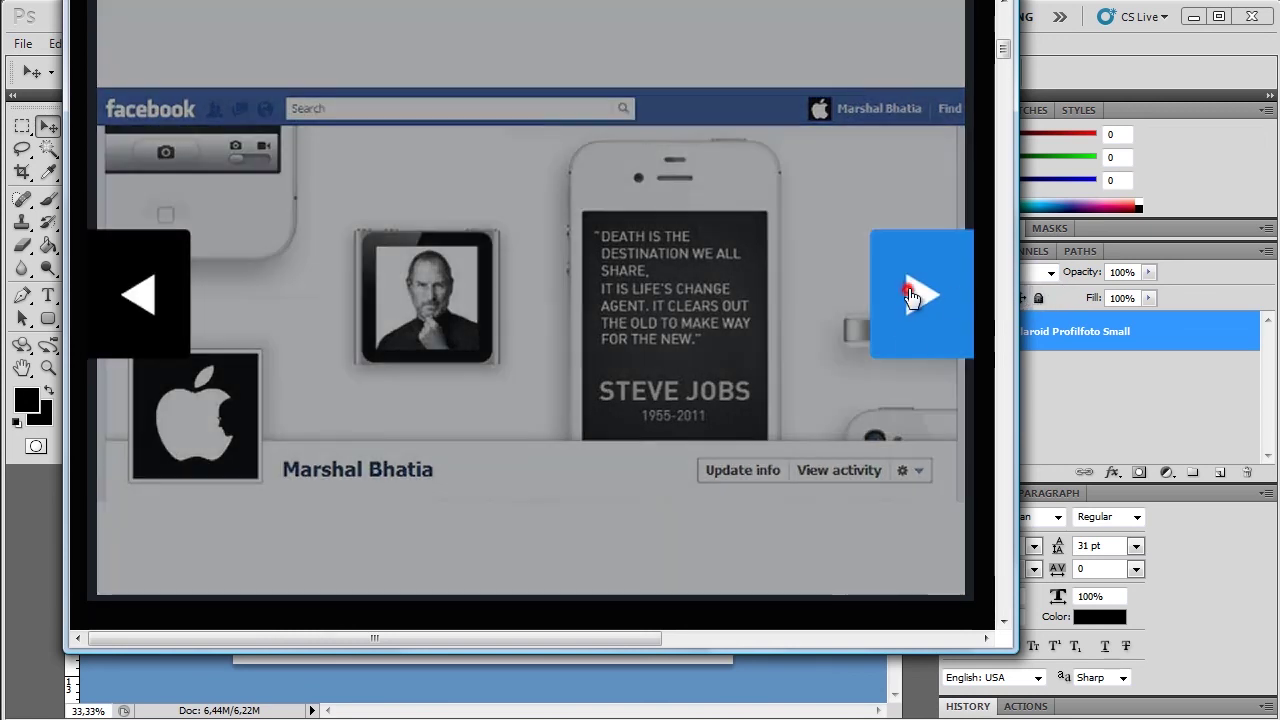
{"action": "left_click", "coordinate": [914, 295]}
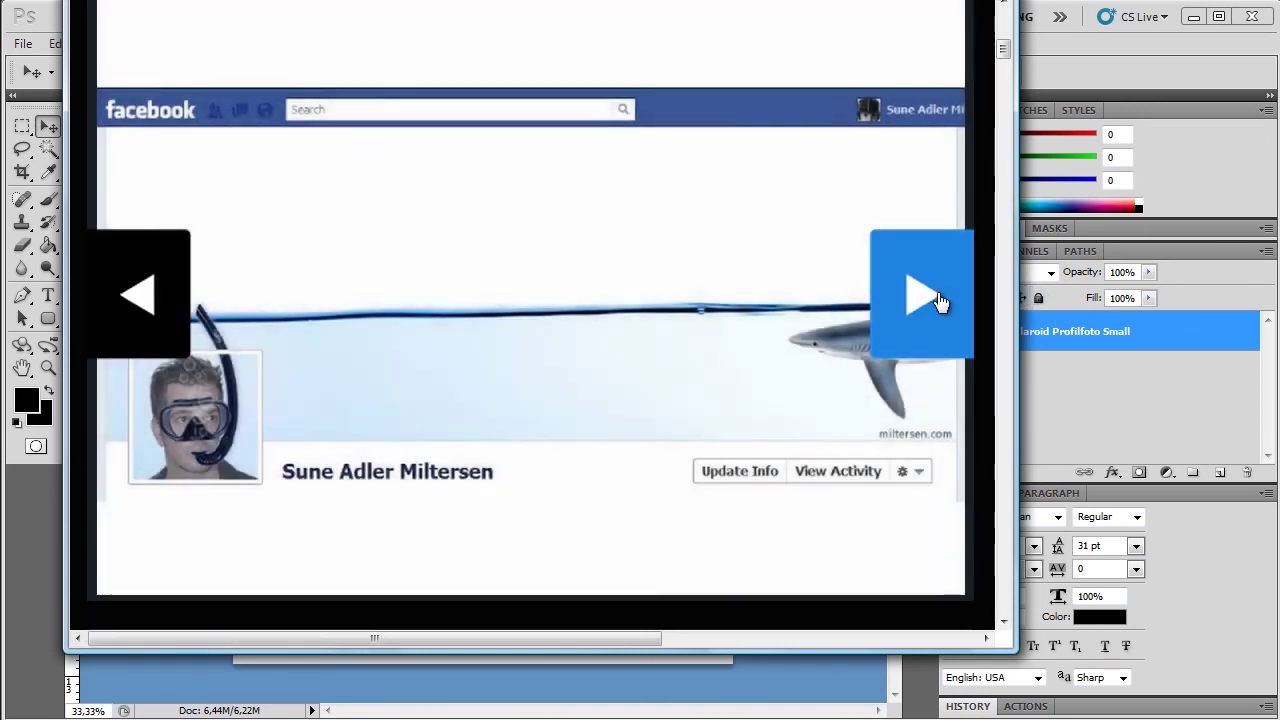
{"action": "mouse_move", "coordinate": [530, 300]}
{"action": "left_click", "coordinate": [935, 293]}
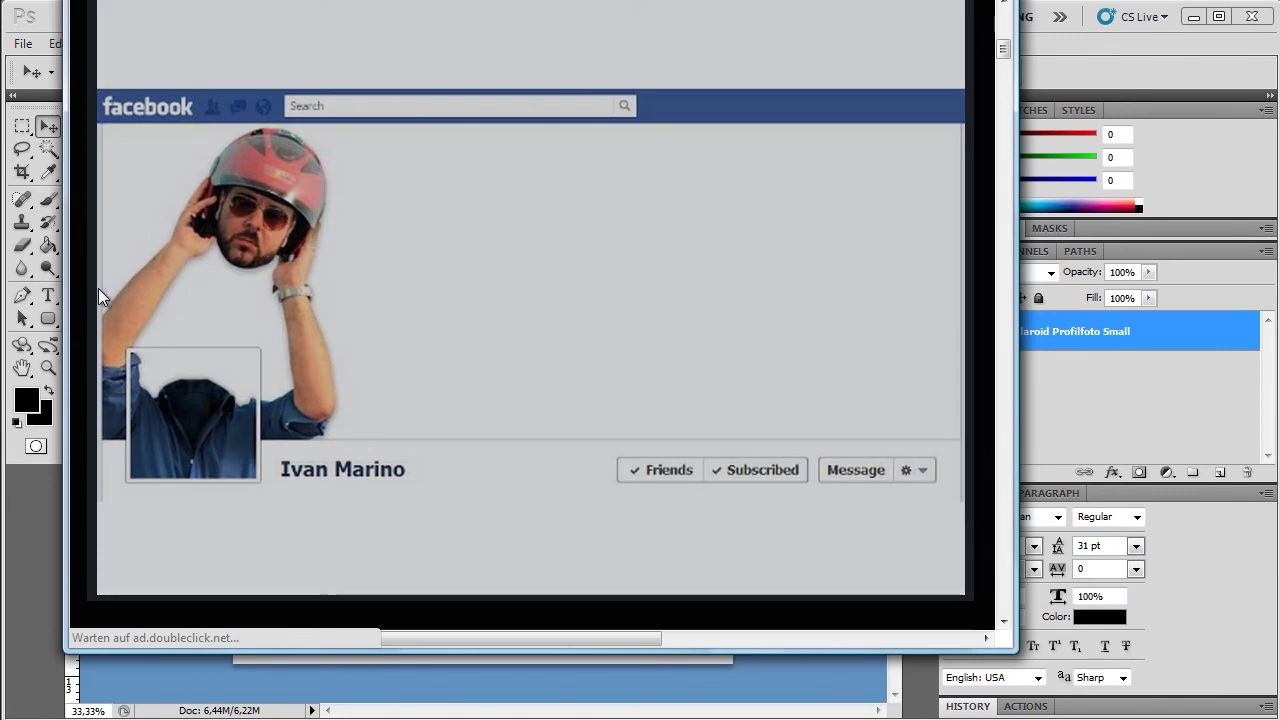
{"action": "left_click", "coordinate": [125, 292]}
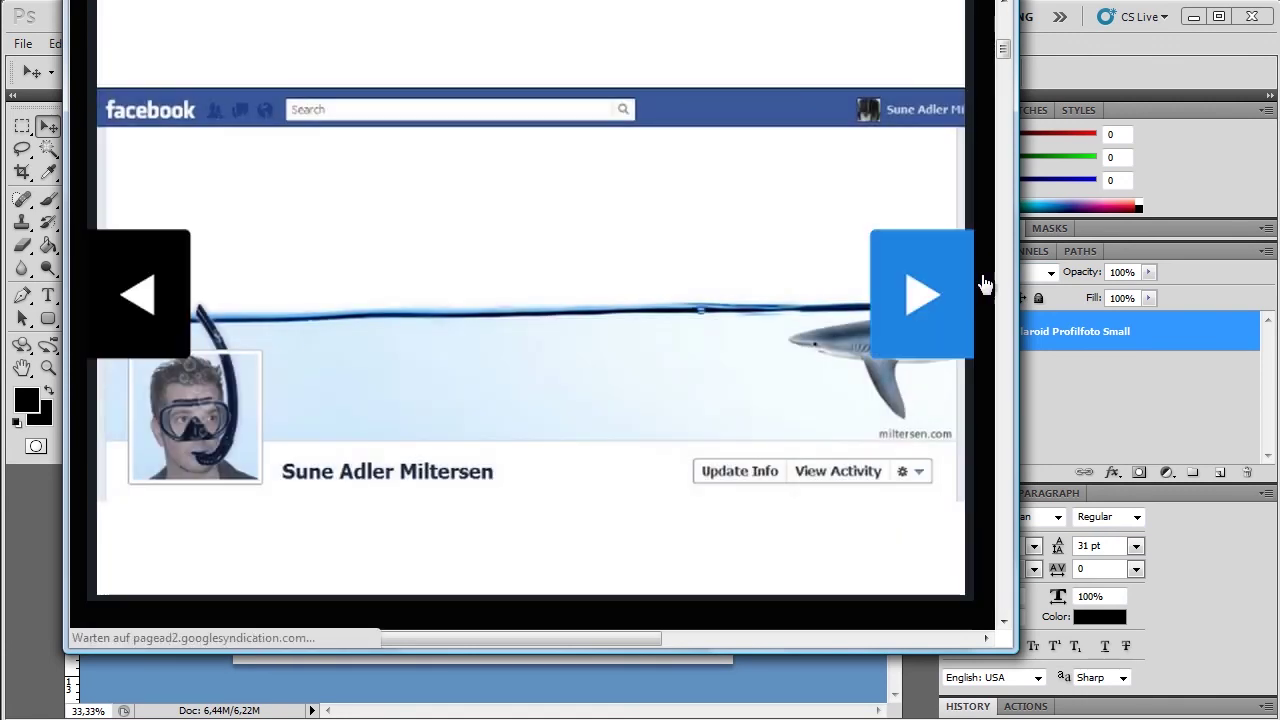
{"action": "left_click", "coordinate": [914, 320]}
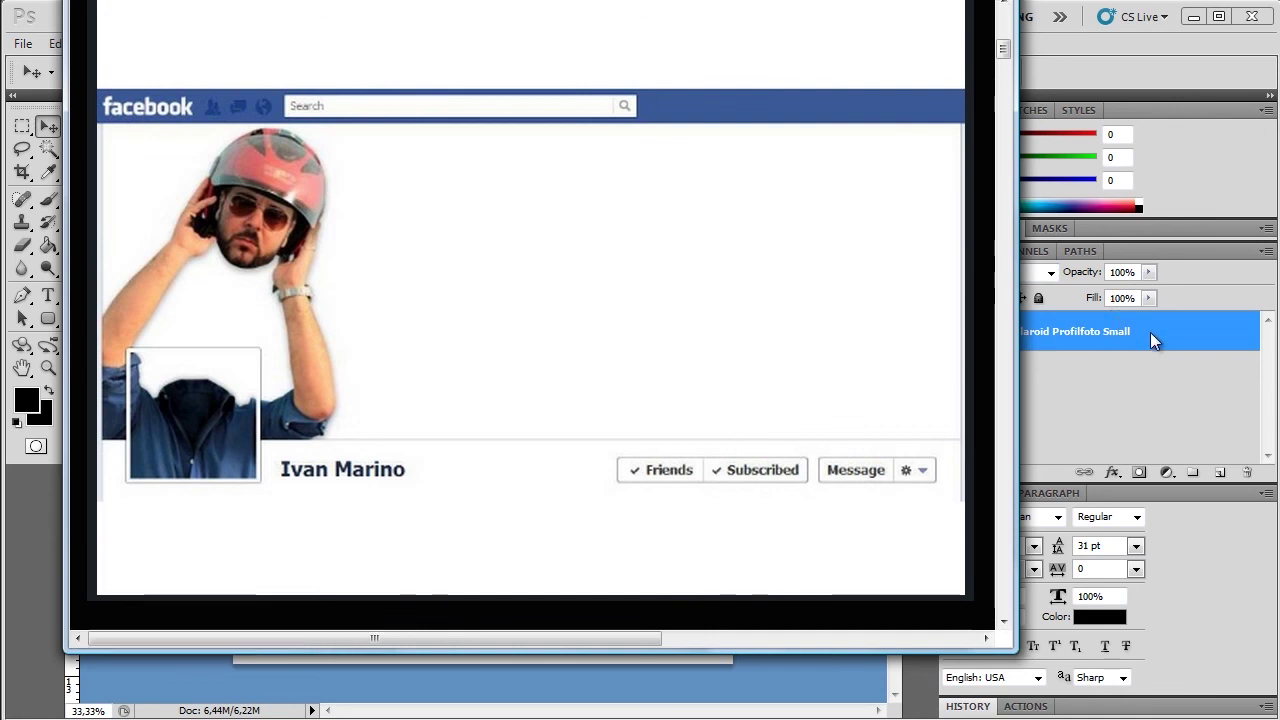
{"action": "left_click", "coordinate": [921, 292]}
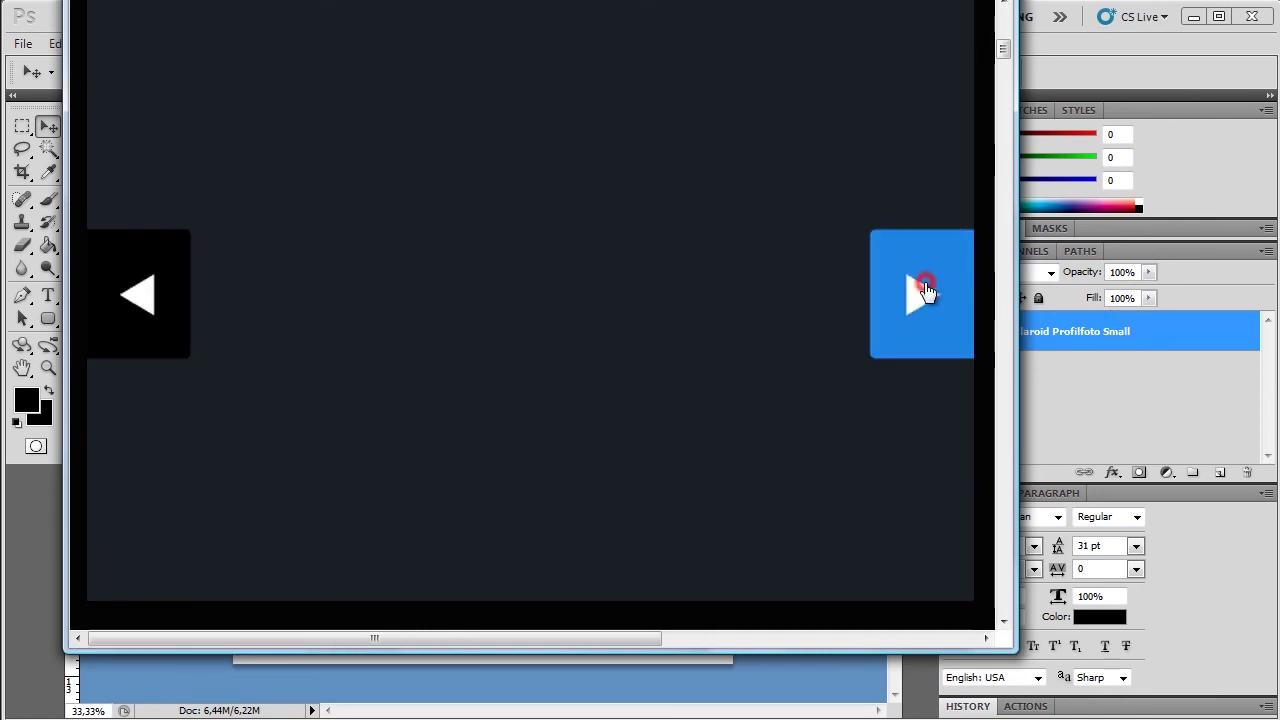